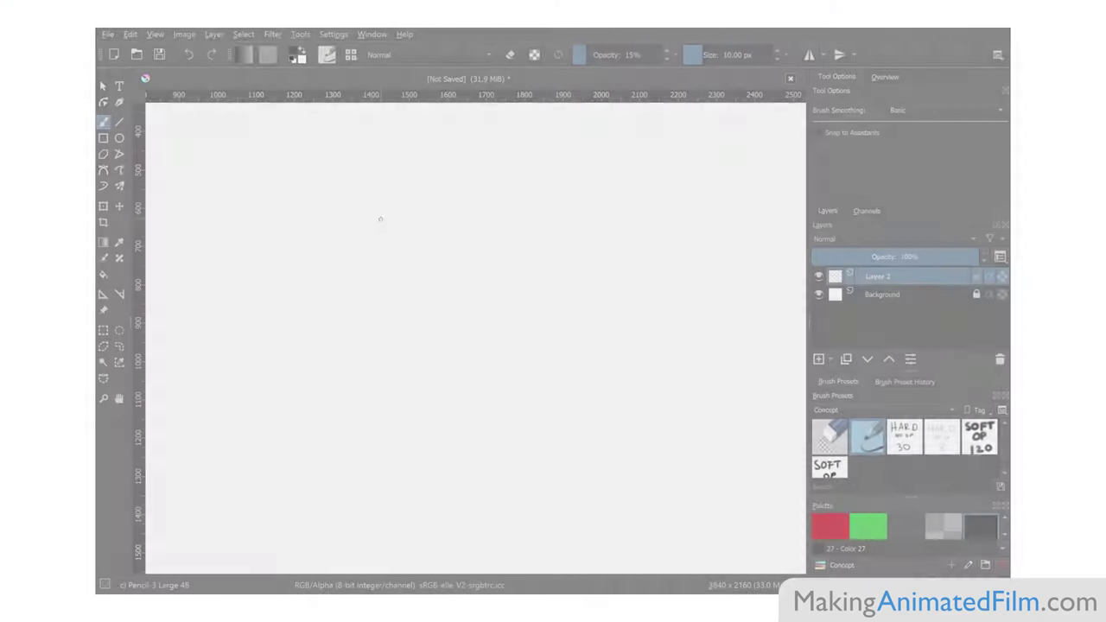
- Start an oval, clear the scribbled layer with Delete, and redraw a rounded oval
{"action": "mouse_move", "coordinate": [380, 223]}
{"action": "left_mouse_down"}
{"action": "mouse_move", "coordinate": [309, 255]}
{"action": "mouse_move", "coordinate": [315, 305]}
{"action": "mouse_move", "coordinate": [413, 340]}
{"action": "mouse_move", "coordinate": [534, 317]}
{"action": "mouse_move", "coordinate": [518, 257]}
{"action": "mouse_move", "coordinate": [428, 219]}
{"action": "mouse_move", "coordinate": [384, 222]}
{"action": "left_mouse_up"}
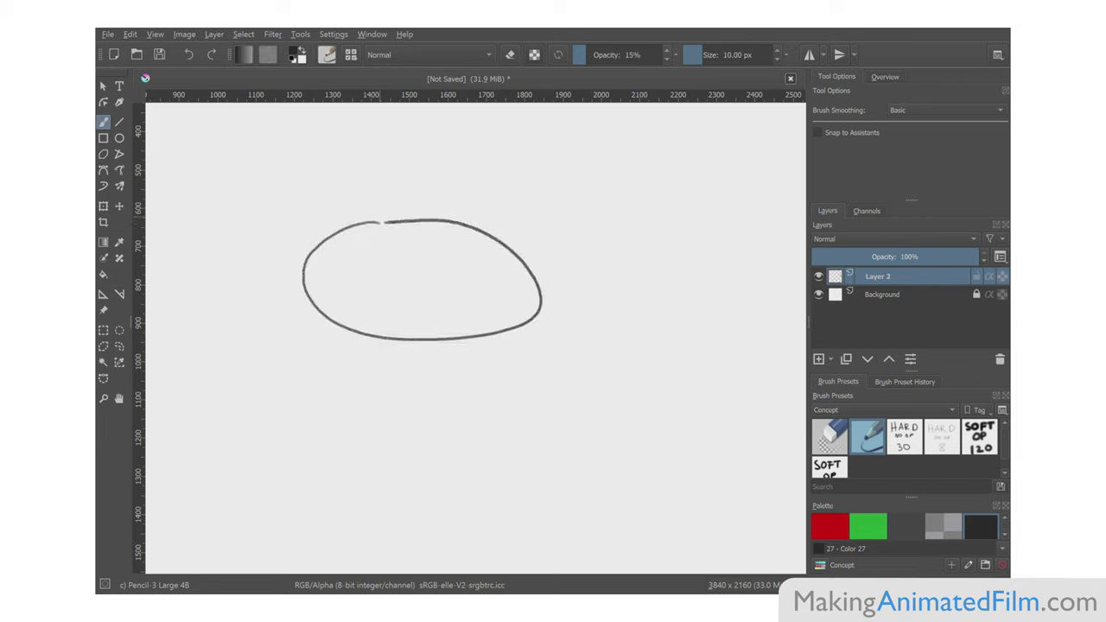
{"action": "mouse_move", "coordinate": [256, 369]}
{"action": "left_mouse_down"}
{"action": "mouse_move", "coordinate": [441, 285]}
{"action": "mouse_move", "coordinate": [484, 336]}
{"action": "mouse_move", "coordinate": [567, 254]}
{"action": "left_mouse_up"}
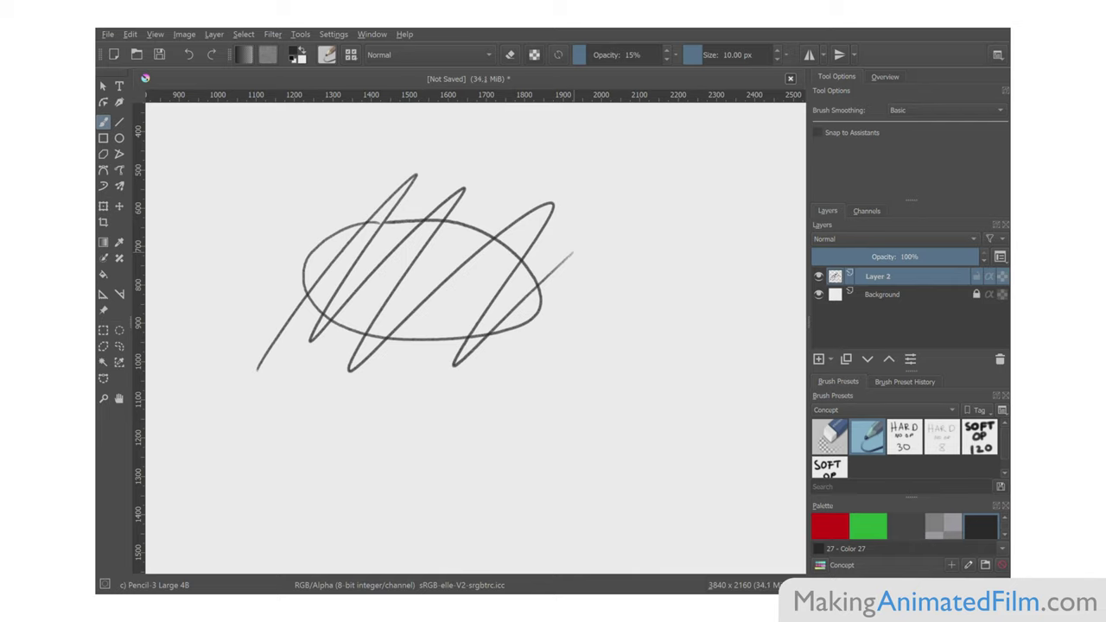
{"action": "key", "text": "Delete"}
{"action": "mouse_move", "coordinate": [377, 212]}
{"action": "left_mouse_down"}
{"action": "mouse_move", "coordinate": [308, 292]}
{"action": "mouse_move", "coordinate": [397, 316]}
{"action": "mouse_move", "coordinate": [494, 206]}
{"action": "mouse_move", "coordinate": [517, 279]}
{"action": "mouse_move", "coordinate": [391, 316]}
{"action": "mouse_move", "coordinate": [458, 309]}
{"action": "left_mouse_up"}
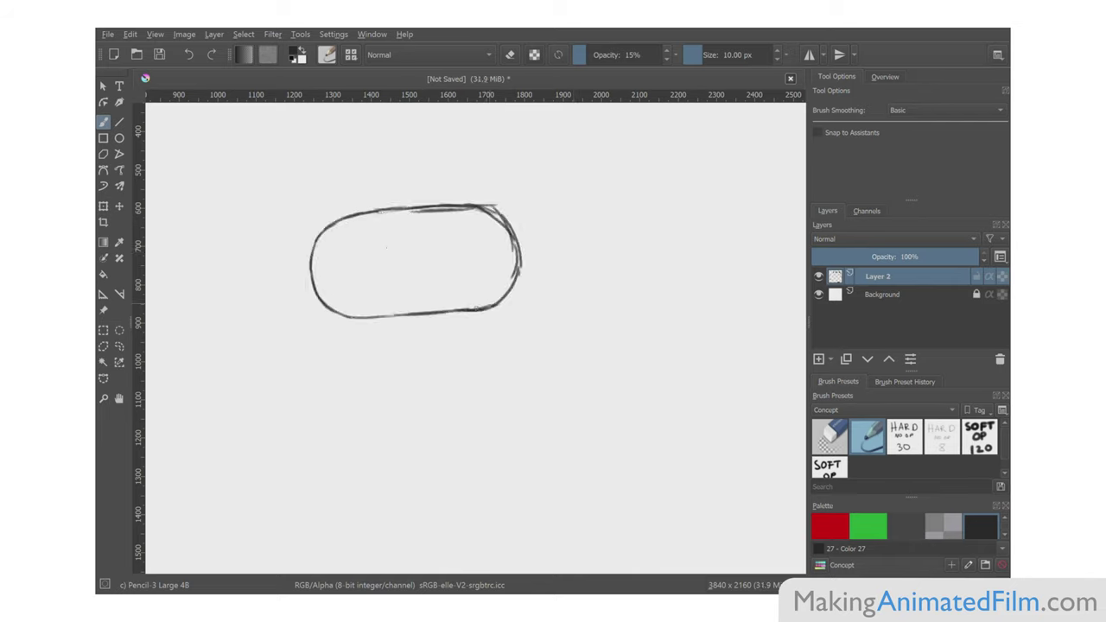
{"action": "left_click_drag", "start_coordinate": [520, 271], "coordinate": [347, 320]}
- Retrace the oval outline with several loose, overlapping pencil strokes for a sketchier line
{"action": "mouse_move", "coordinate": [319, 235]}
{"action": "left_mouse_down"}
{"action": "mouse_move", "coordinate": [443, 204]}
{"action": "mouse_move", "coordinate": [398, 321]}
{"action": "mouse_move", "coordinate": [420, 201]}
{"action": "left_mouse_up"}
{"action": "left_click_drag", "start_coordinate": [336, 217], "coordinate": [311, 291]}
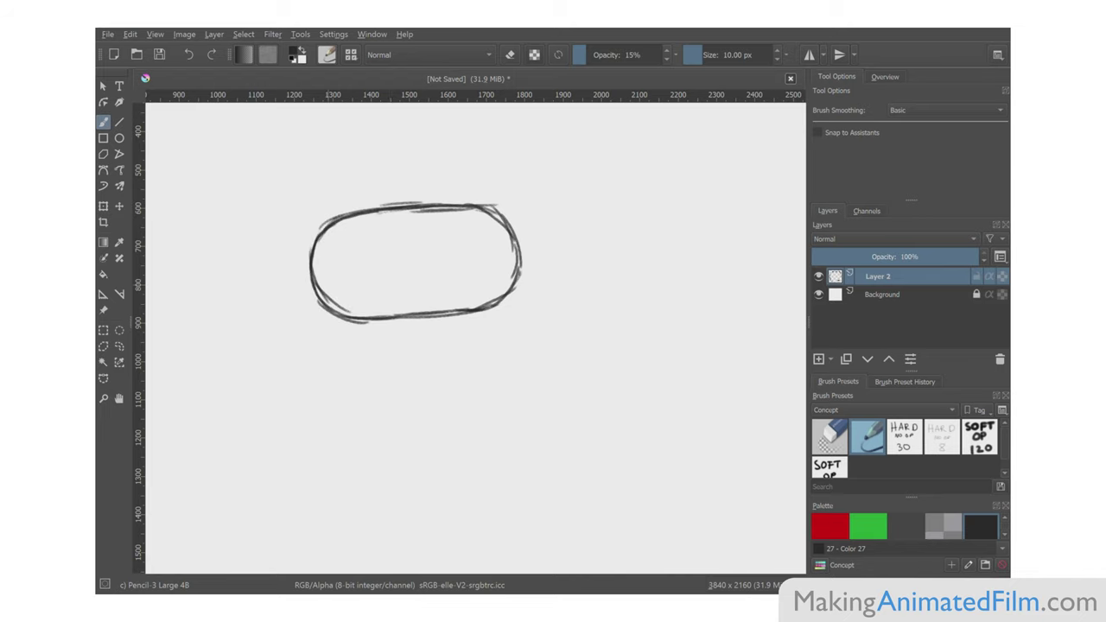
{"action": "left_click_drag", "start_coordinate": [479, 204], "coordinate": [513, 285]}
{"action": "left_click_drag", "start_coordinate": [471, 313], "coordinate": [380, 319]}
{"action": "left_click_drag", "start_coordinate": [512, 279], "coordinate": [482, 311]}
{"action": "left_click_drag", "start_coordinate": [445, 208], "coordinate": [497, 206]}
{"action": "left_click_drag", "start_coordinate": [316, 282], "coordinate": [381, 318]}
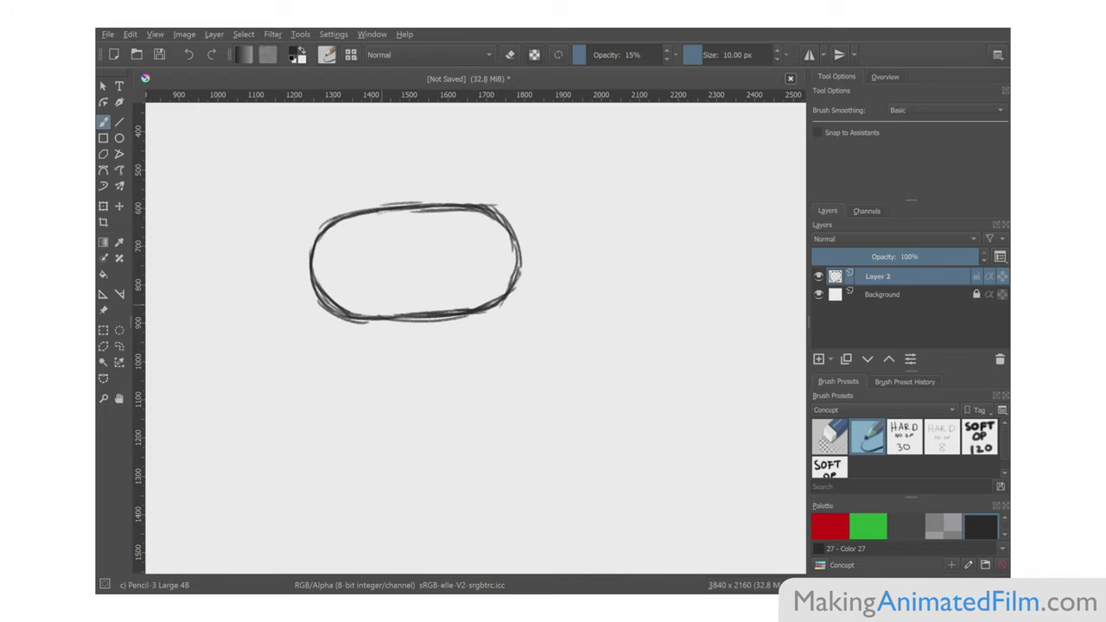
{"action": "left_click_drag", "start_coordinate": [352, 209], "coordinate": [316, 239]}
{"action": "left_click_drag", "start_coordinate": [411, 206], "coordinate": [316, 259]}
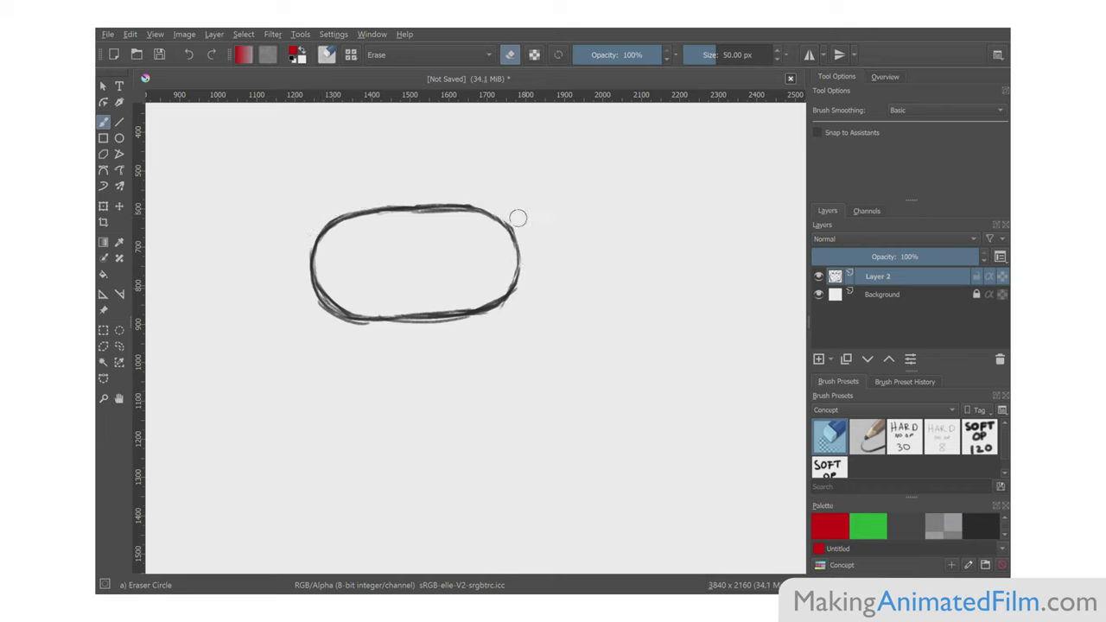
- Erase stray marks along the oval's edges with Eraser Circle, then reselect dark grey swatch 27
{"action": "mouse_move", "coordinate": [501, 314]}
{"action": "left_mouse_down"}
{"action": "mouse_move", "coordinate": [461, 323]}
{"action": "mouse_move", "coordinate": [434, 307]}
{"action": "mouse_move", "coordinate": [372, 327]}
{"action": "mouse_move", "coordinate": [321, 304]}
{"action": "mouse_move", "coordinate": [353, 299]}
{"action": "mouse_move", "coordinate": [320, 284]}
{"action": "mouse_move", "coordinate": [316, 253]}
{"action": "mouse_move", "coordinate": [464, 212]}
{"action": "mouse_move", "coordinate": [384, 216]}
{"action": "mouse_move", "coordinate": [449, 215]}
{"action": "mouse_move", "coordinate": [407, 317]}
{"action": "mouse_move", "coordinate": [377, 306]}
{"action": "mouse_move", "coordinate": [447, 306]}
{"action": "mouse_move", "coordinate": [345, 296]}
{"action": "mouse_move", "coordinate": [473, 207]}
{"action": "mouse_move", "coordinate": [421, 196]}
{"action": "mouse_move", "coordinate": [526, 230]}
{"action": "left_mouse_up"}
{"action": "mouse_move", "coordinate": [345, 323]}
{"action": "left_mouse_down"}
{"action": "mouse_move", "coordinate": [398, 321]}
{"action": "mouse_move", "coordinate": [355, 321]}
{"action": "left_mouse_up"}
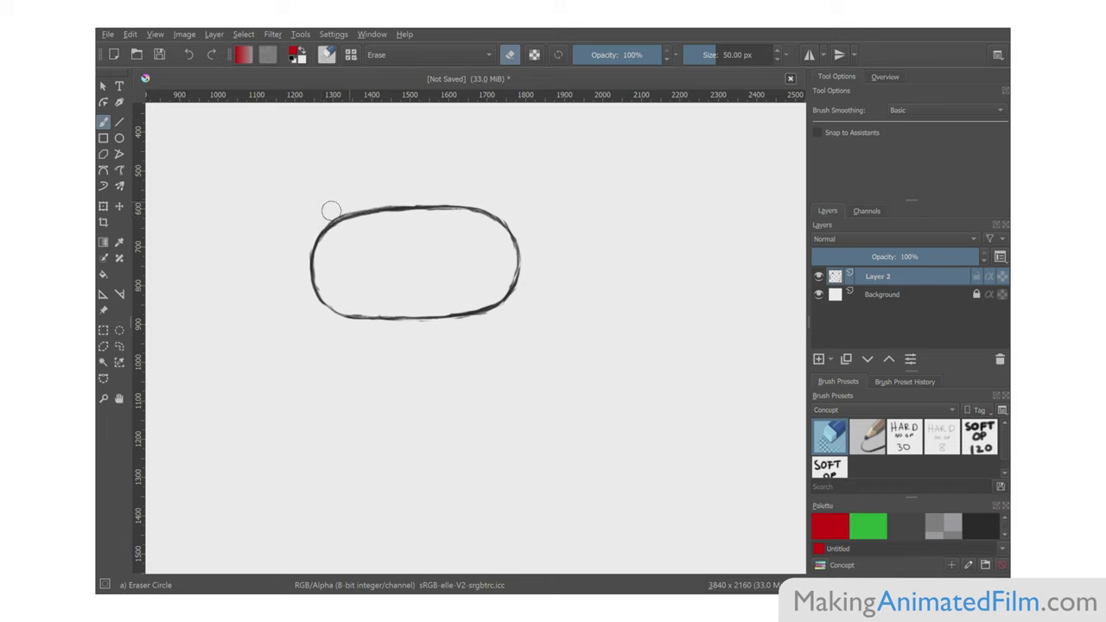
{"action": "key", "text": "e"}
{"action": "key", "text": "e"}
{"action": "left_click", "coordinate": [338, 313], "text": "ctrl"}
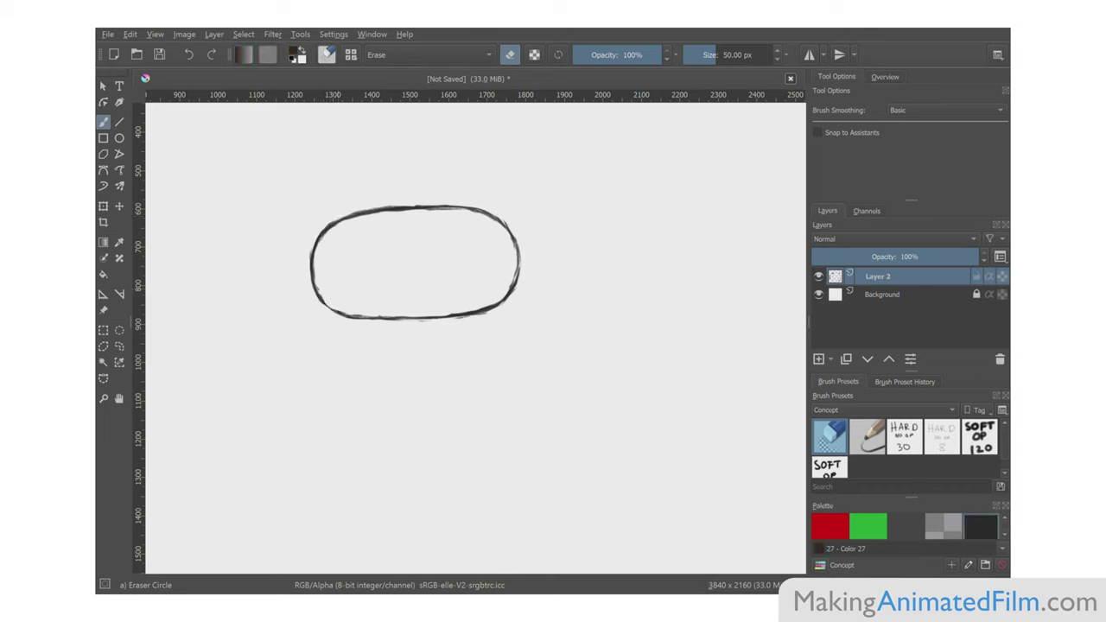
{"action": "key", "text": "e"}
{"action": "key", "text": "e"}
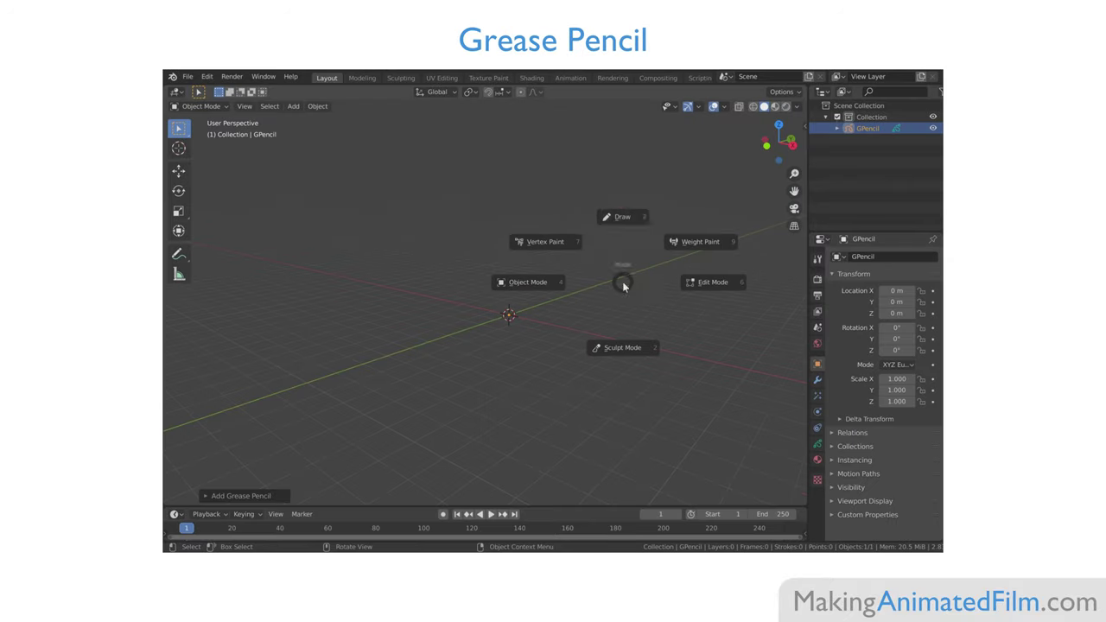
- Write 'Hello' with grease pencil strokes on the new GPencil object
{"action": "left_click", "coordinate": [624, 212]}
{"action": "left_click_drag", "start_coordinate": [464, 351], "coordinate": [464, 396]}
{"action": "mouse_move", "coordinate": [480, 359]}
{"action": "left_mouse_down"}
{"action": "mouse_move", "coordinate": [481, 396]}
{"action": "mouse_move", "coordinate": [481, 377]}
{"action": "left_mouse_up"}
{"action": "left_click_drag", "start_coordinate": [491, 382], "coordinate": [503, 385]}
{"action": "left_click_drag", "start_coordinate": [514, 364], "coordinate": [520, 395]}
{"action": "left_click_drag", "start_coordinate": [536, 378], "coordinate": [537, 379]}
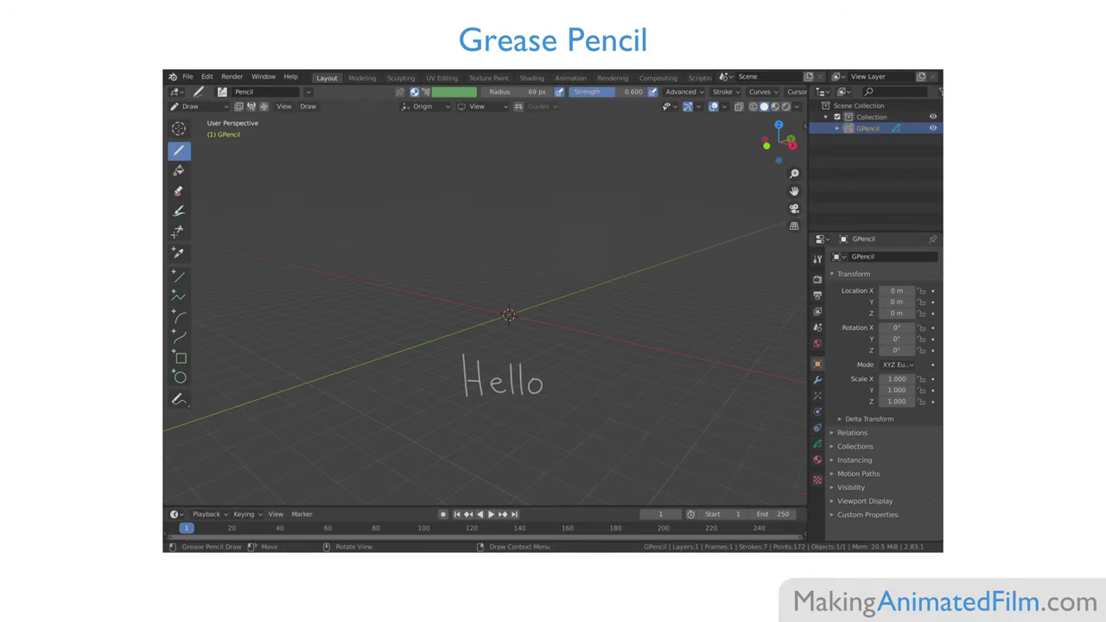
{"action": "left_click_drag", "start_coordinate": [779, 137], "coordinate": [764, 130]}
- In front view (numpad 1), draw an oval face with two eyes
{"action": "key", "text": "KP_1"}
{"action": "mouse_move", "coordinate": [458, 235]}
{"action": "left_mouse_down"}
{"action": "mouse_move", "coordinate": [436, 238]}
{"action": "mouse_move", "coordinate": [456, 233]}
{"action": "left_mouse_up"}
{"action": "left_click_drag", "start_coordinate": [449, 250], "coordinate": [448, 252]}
{"action": "mouse_move", "coordinate": [468, 249]}
{"action": "left_mouse_down"}
{"action": "mouse_move", "coordinate": [468, 264]}
{"action": "mouse_move", "coordinate": [475, 250]}
{"action": "left_mouse_up"}
{"action": "left_click_drag", "start_coordinate": [452, 237], "coordinate": [468, 227]}
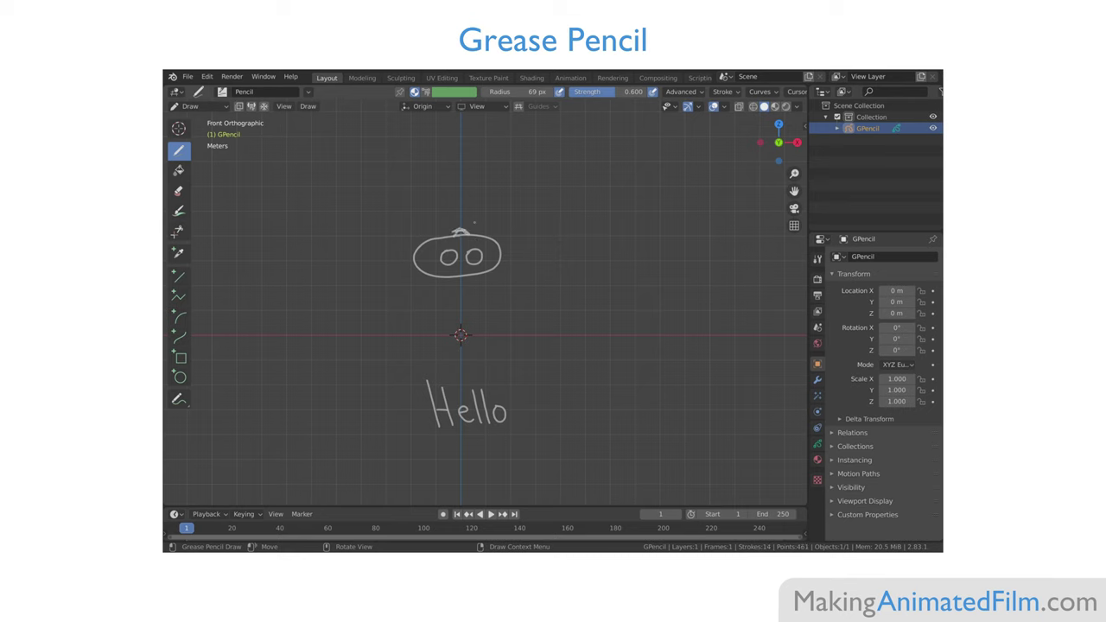
- In right side view (numpad 3), draw the face outline from the side
{"action": "key", "text": "KP_3"}
{"action": "left_click_drag", "start_coordinate": [515, 258], "coordinate": [512, 259]}
{"action": "left_click_drag", "start_coordinate": [496, 273], "coordinate": [499, 276]}
{"action": "left_click_drag", "start_coordinate": [510, 251], "coordinate": [525, 252]}
{"action": "left_click_drag", "start_coordinate": [779, 136], "coordinate": [767, 131]}
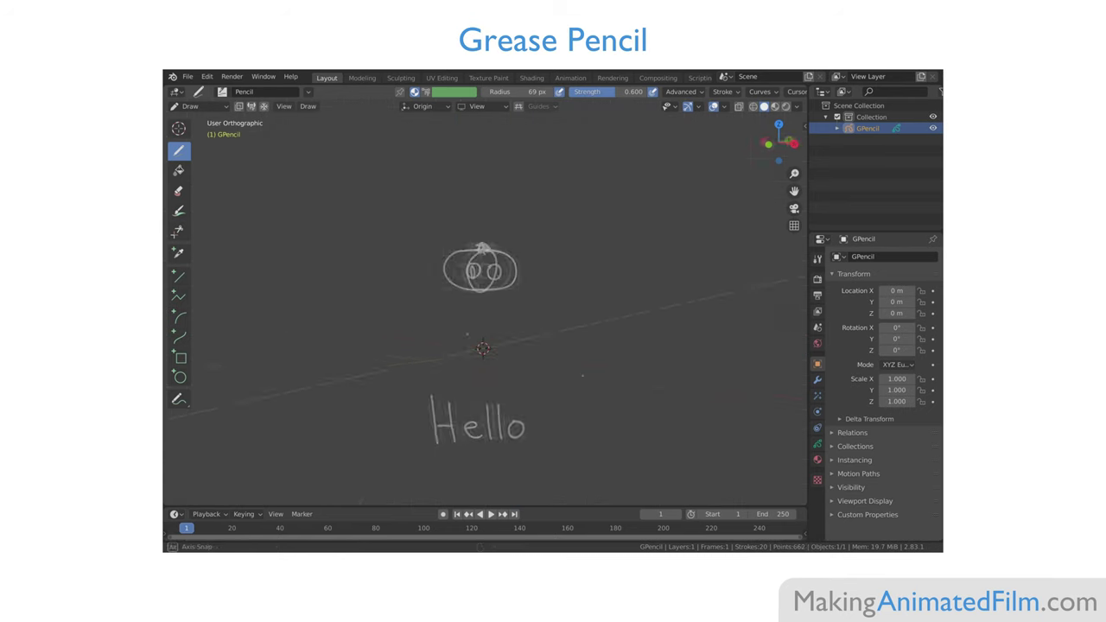
- Put the new pencil object in Draw mode and trace a cup with handle, rim and bottom over the cube from the front
{"action": "key", "text": "ctrl+Tab"}
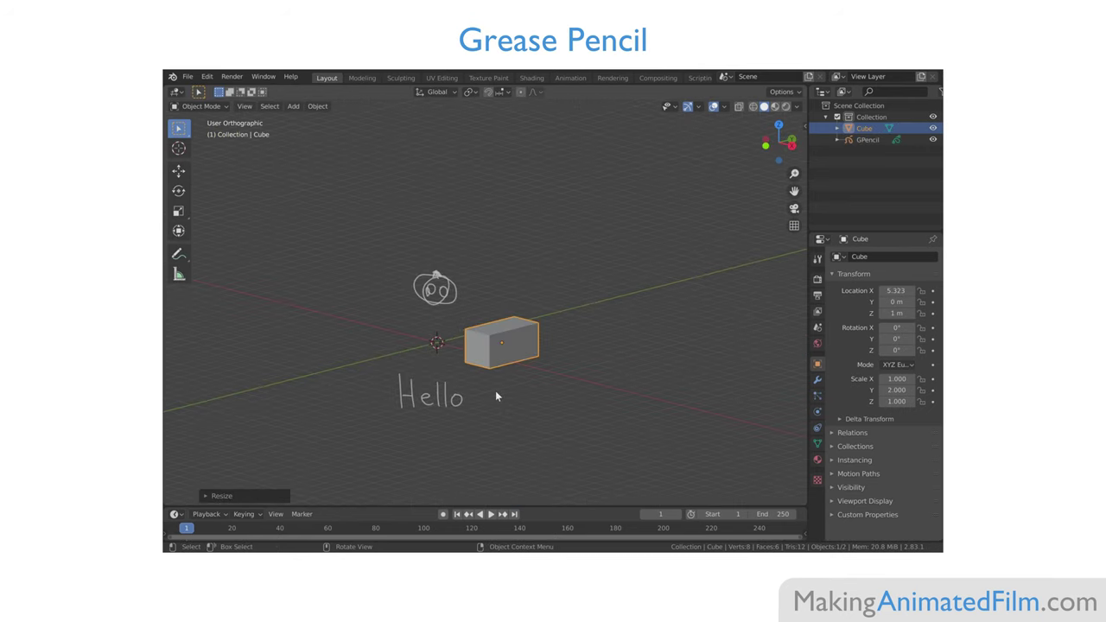
{"action": "key", "text": "ctrl+Tab"}
{"action": "left_click", "coordinate": [644, 325]}
{"action": "key", "text": "KP_1"}
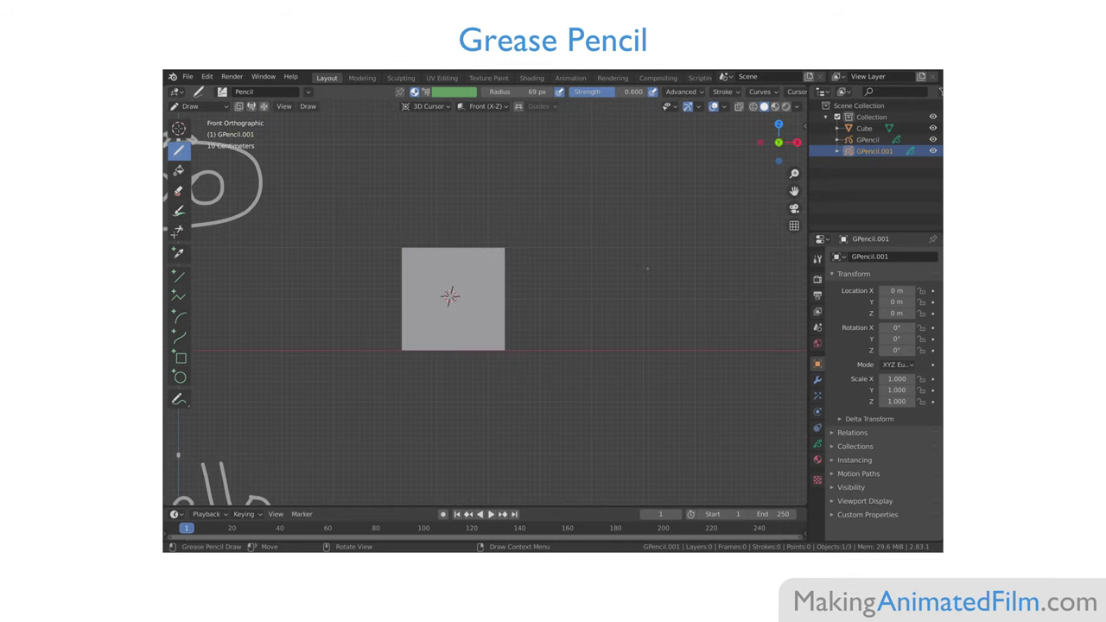
{"action": "left_click_drag", "start_coordinate": [504, 252], "coordinate": [492, 346]}
{"action": "left_click_drag", "start_coordinate": [421, 253], "coordinate": [427, 349]}
{"action": "left_click_drag", "start_coordinate": [507, 251], "coordinate": [506, 296]}
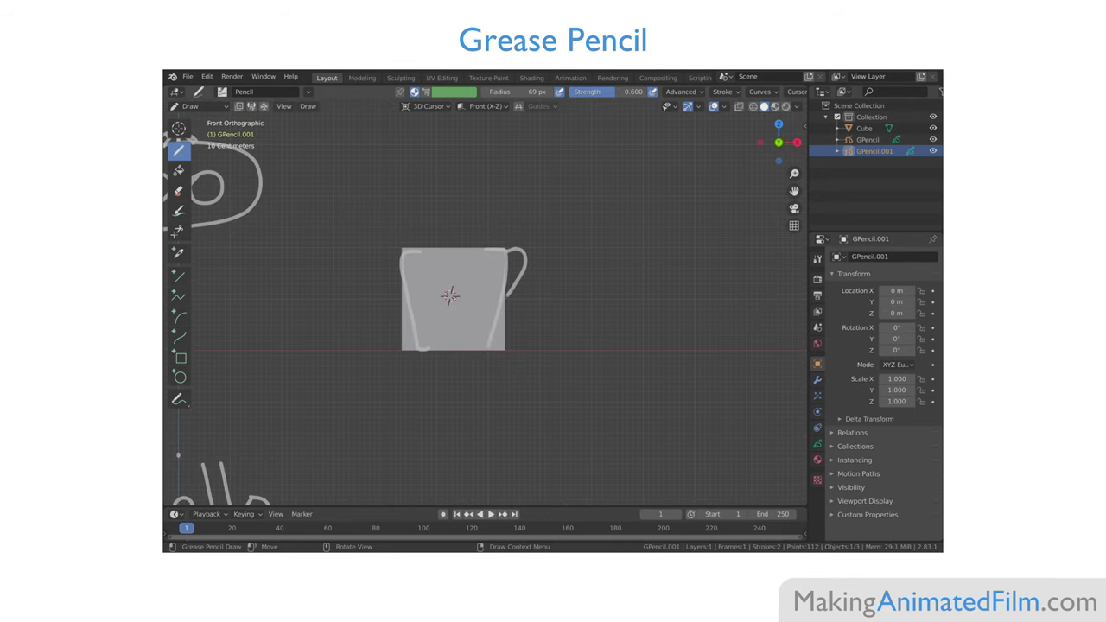
{"action": "left_click_drag", "start_coordinate": [403, 252], "coordinate": [403, 299]}
{"action": "left_click_drag", "start_coordinate": [422, 349], "coordinate": [489, 349]}
{"action": "left_click_drag", "start_coordinate": [414, 248], "coordinate": [491, 247]}
- In right side view, outline the cup's side, bottom and top rim
{"action": "key", "text": "KP_3"}
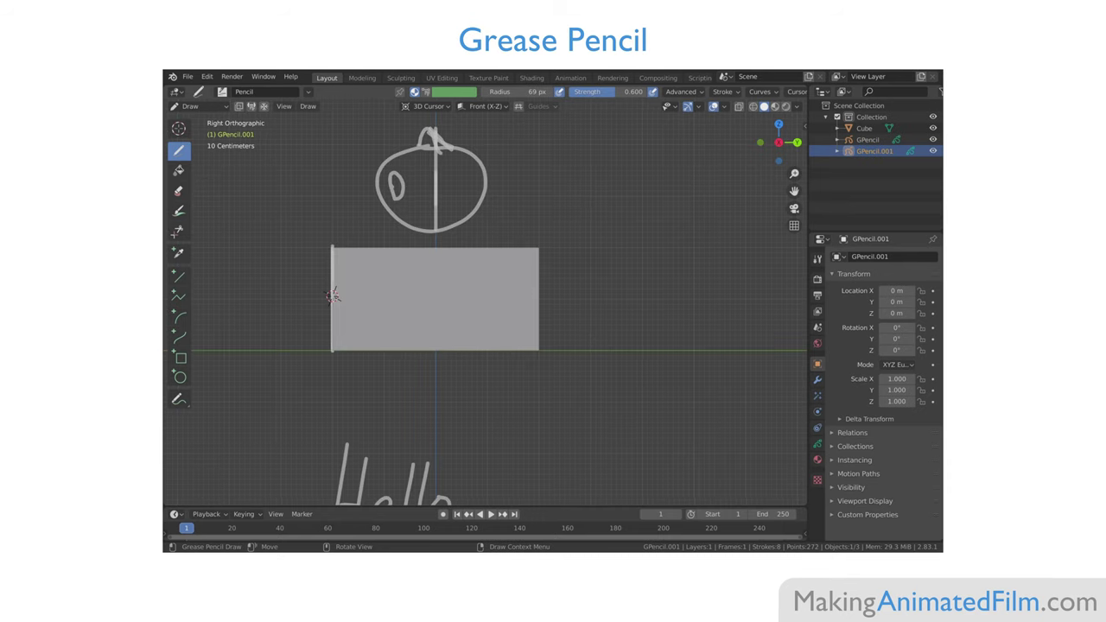
{"action": "mouse_move", "coordinate": [374, 293]}
{"action": "left_mouse_down"}
{"action": "mouse_move", "coordinate": [469, 366]}
{"action": "mouse_move", "coordinate": [570, 364]}
{"action": "left_mouse_up"}
{"action": "mouse_move", "coordinate": [406, 246]}
{"action": "left_mouse_down"}
{"action": "mouse_move", "coordinate": [581, 244]}
{"action": "mouse_move", "coordinate": [567, 366]}
{"action": "left_mouse_up"}
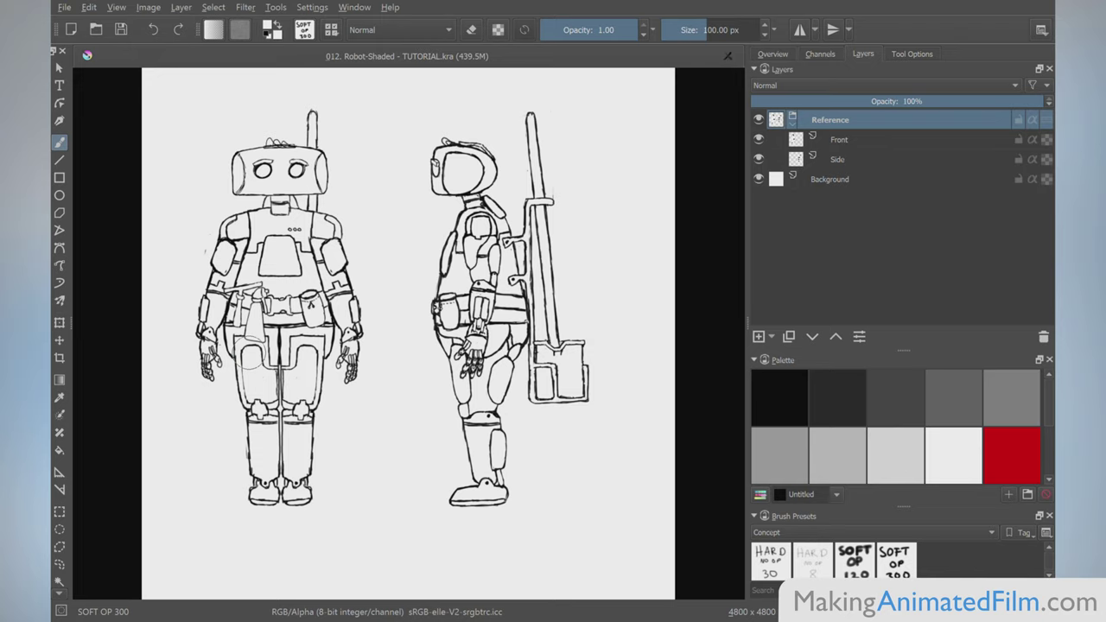
- Ctrl+scroll on the canvas to zoom in on the front robot's head and torso
{"action": "scroll", "coordinate": [259, 367], "scroll_direction": "up", "scroll_amount": 4}
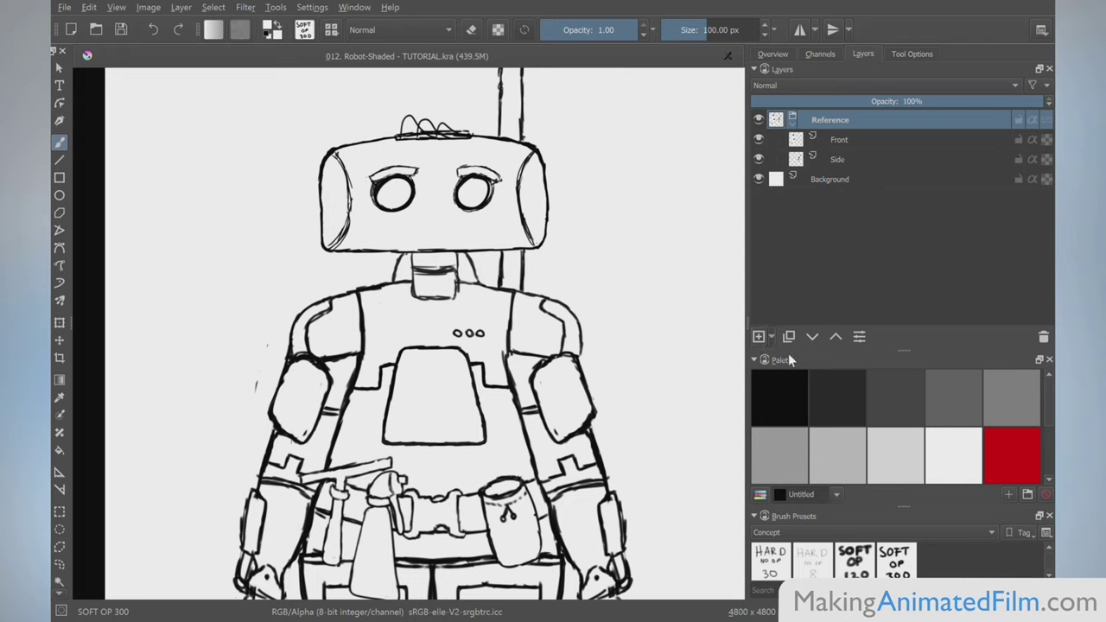
- Insert a layer group, move it out of Reference to the top, and rename it 'Torso'
{"action": "key", "text": "Insert"}
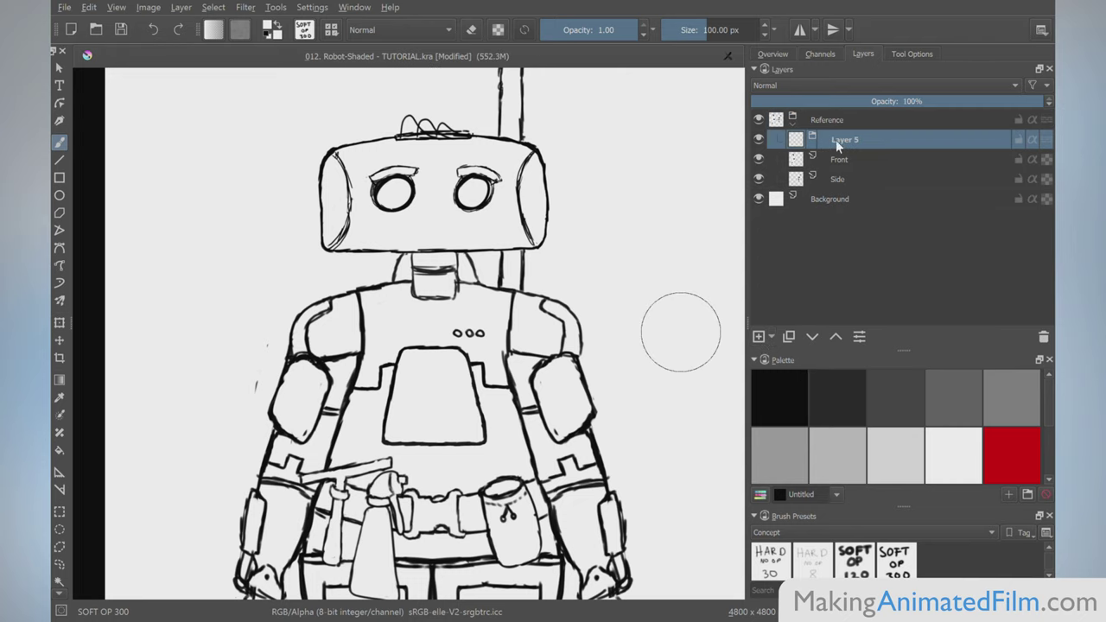
{"action": "left_click_drag", "start_coordinate": [836, 140], "coordinate": [840, 116]}
{"action": "double_click", "coordinate": [840, 118]}
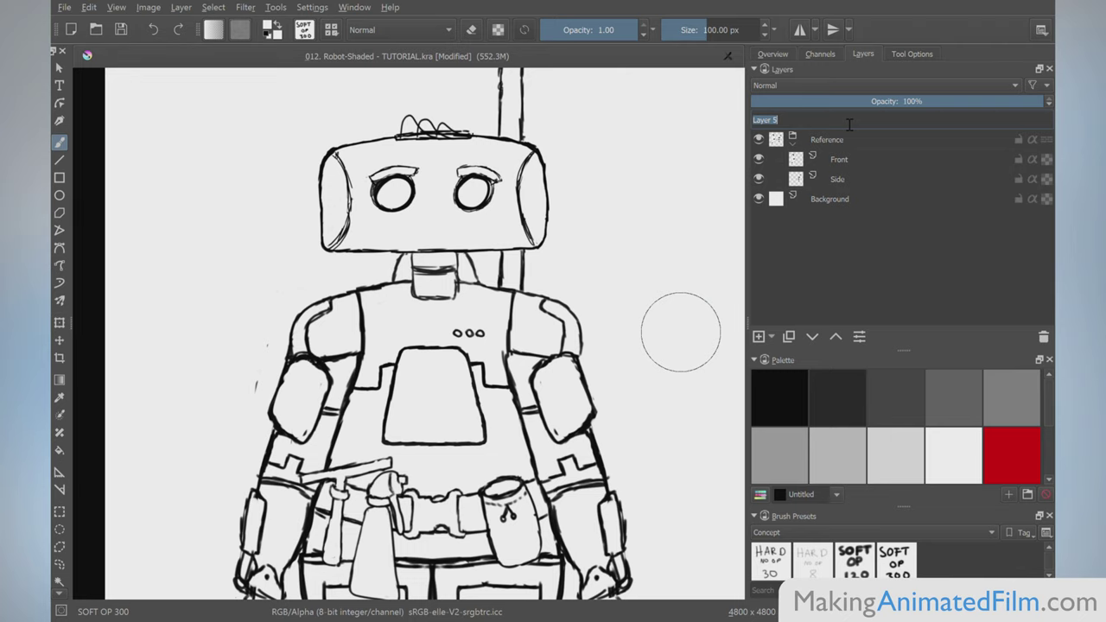
{"action": "type", "text": "Torso"}
{"action": "key", "text": "Return"}
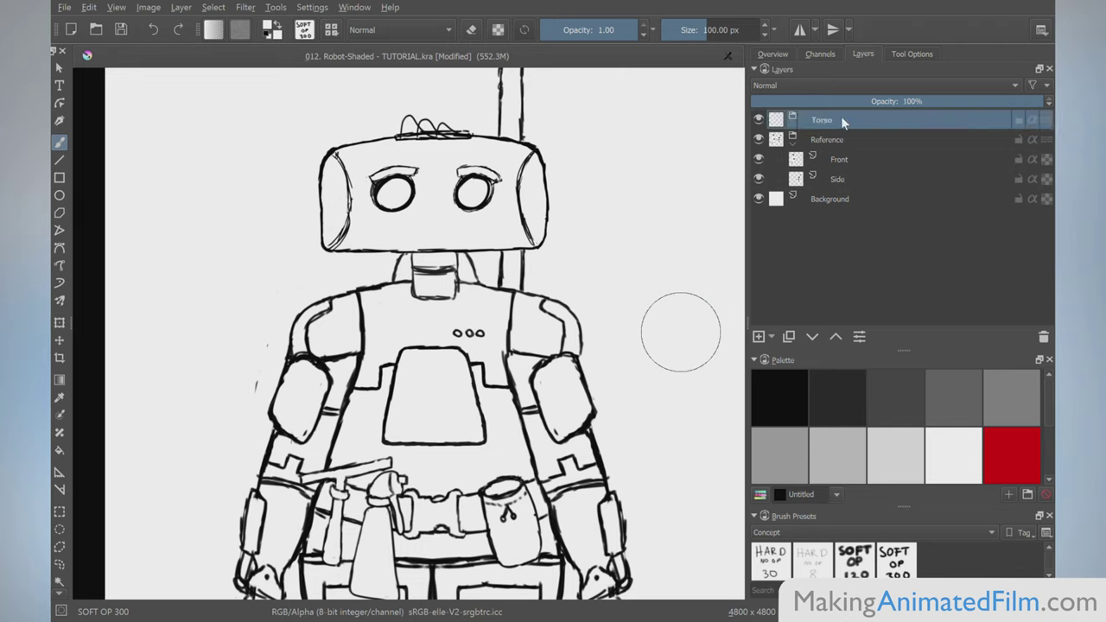
- Add a layer named 'Shoulder' inside Torso, pick a mid grey swatch, and show the Advanced Color Selector
{"action": "left_click", "coordinate": [759, 337]}
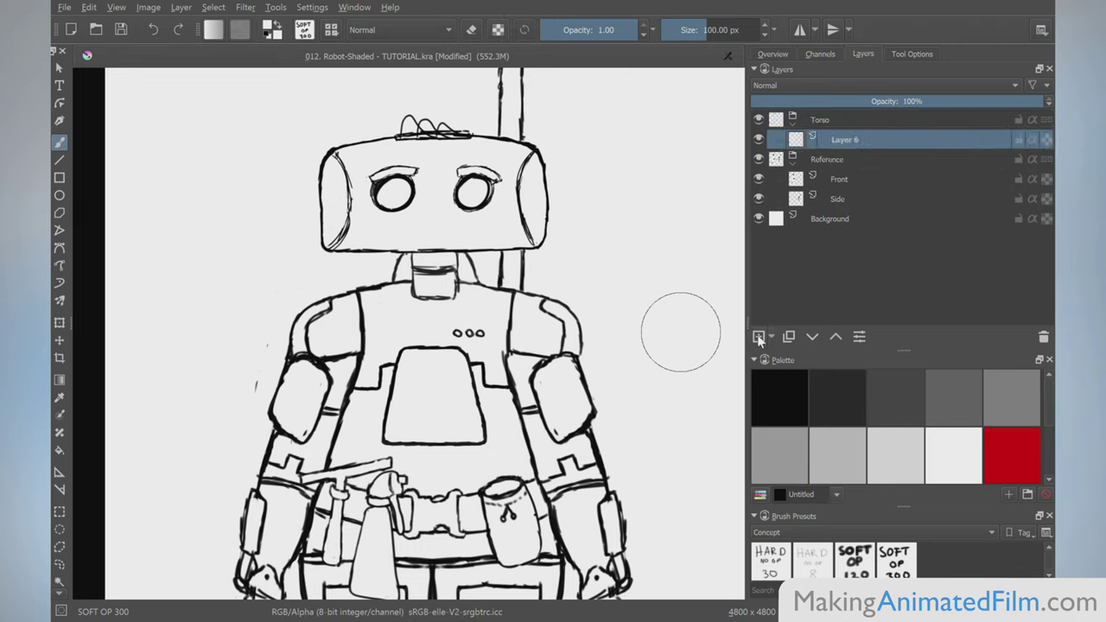
{"action": "double_click", "coordinate": [836, 140]}
{"action": "type", "text": "Shoul"}
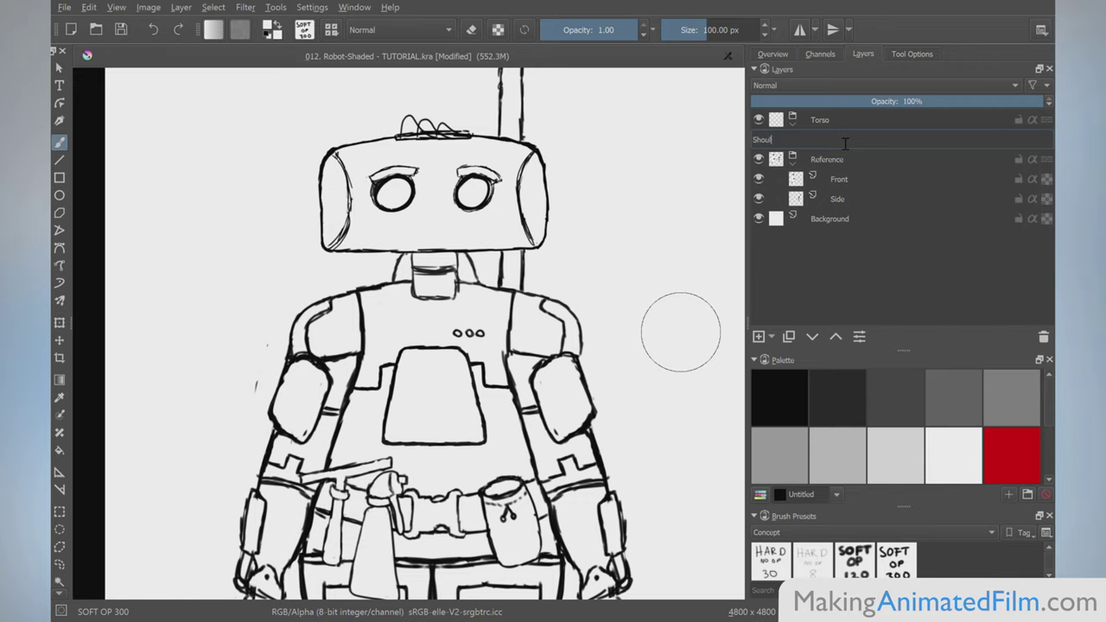
{"action": "type", "text": "der"}
{"action": "key", "text": "Return"}
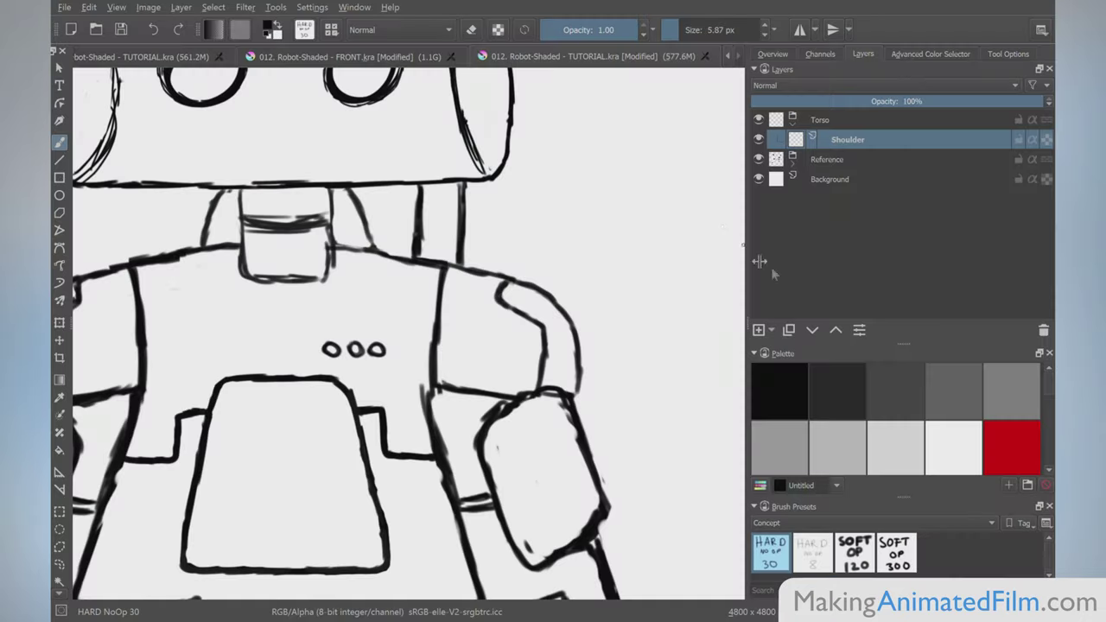
{"action": "left_click", "coordinate": [995, 387]}
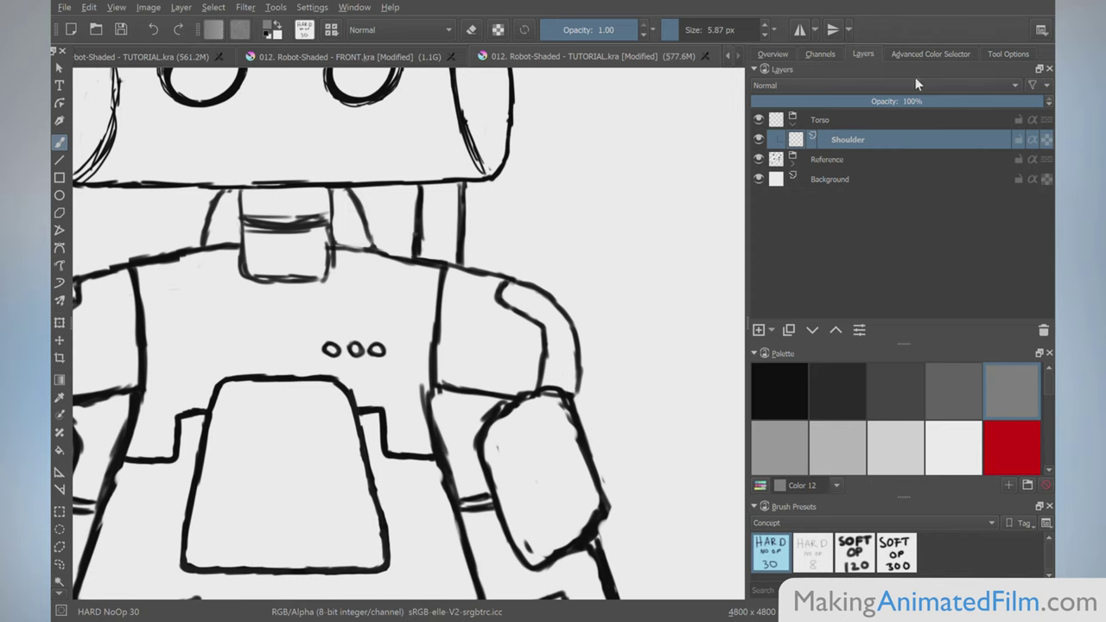
{"action": "left_click", "coordinate": [913, 52]}
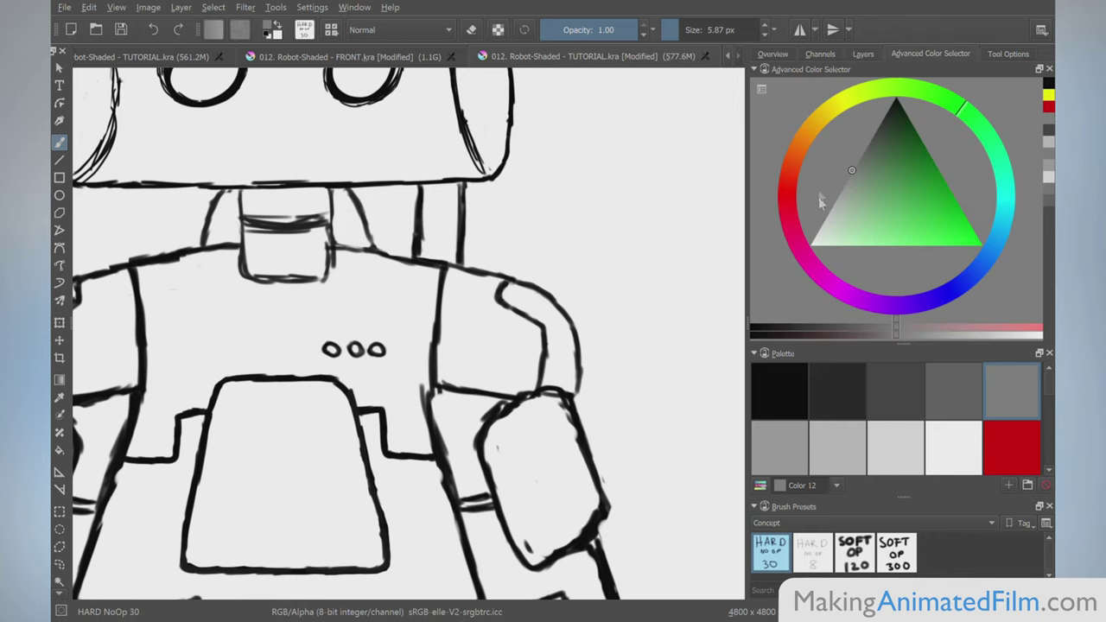
- Paint grey test squiggles and set the brush smoothing to Weighted in the tool options
{"action": "mouse_move", "coordinate": [513, 208]}
{"action": "left_mouse_down"}
{"action": "mouse_move", "coordinate": [547, 164]}
{"action": "mouse_move", "coordinate": [576, 195]}
{"action": "mouse_move", "coordinate": [630, 157]}
{"action": "mouse_move", "coordinate": [678, 149]}
{"action": "mouse_move", "coordinate": [710, 171]}
{"action": "left_mouse_up"}
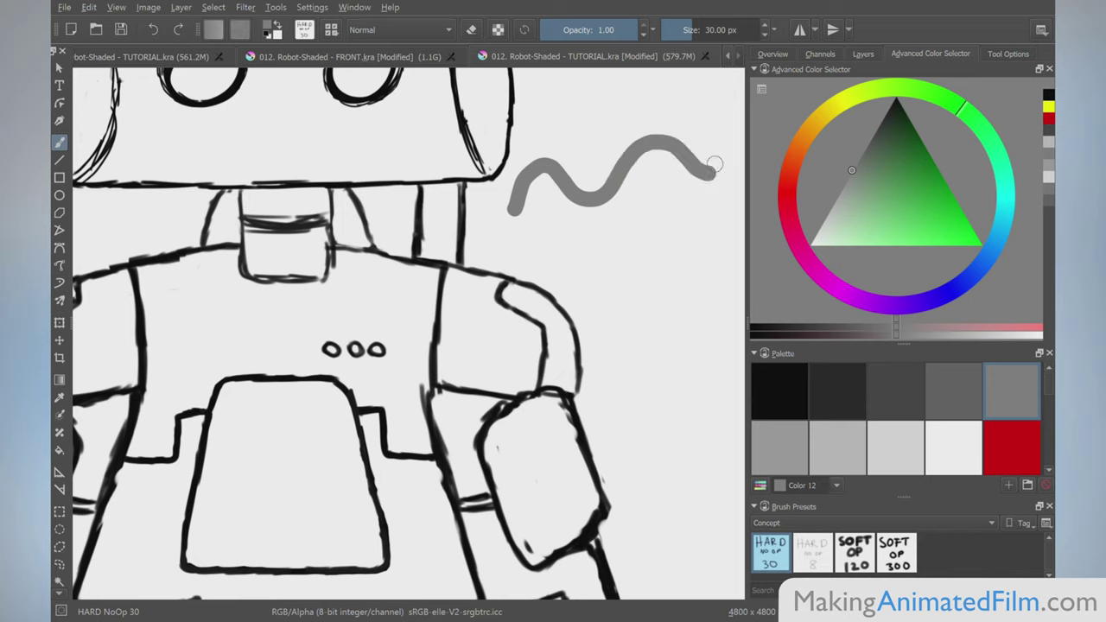
{"action": "left_click", "coordinate": [1008, 54]}
{"action": "left_click", "coordinate": [963, 91]}
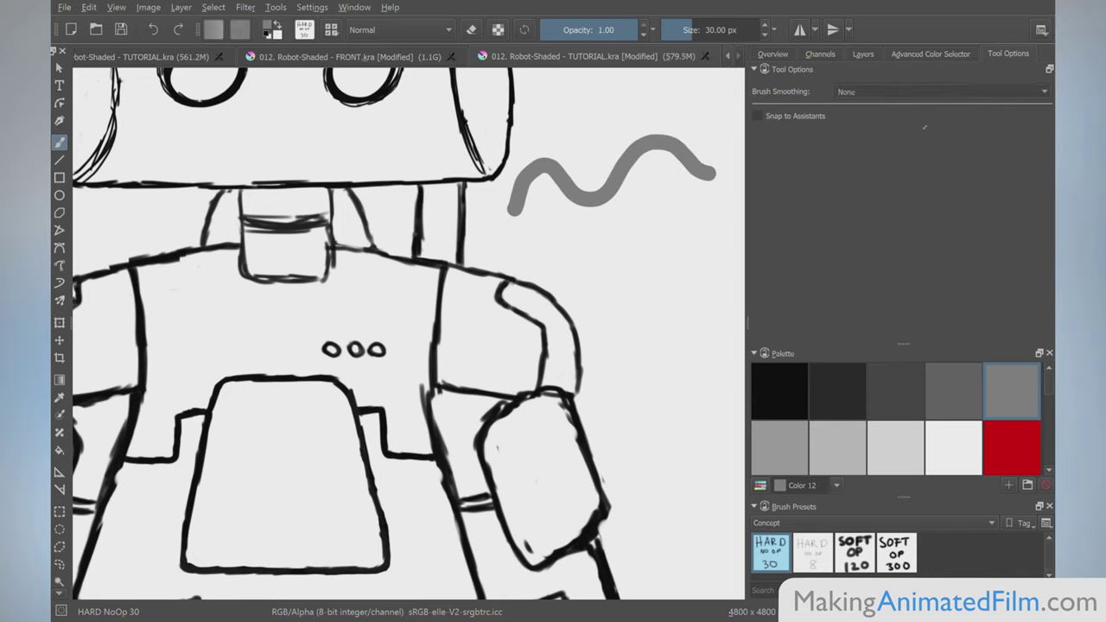
{"action": "left_click", "coordinate": [916, 128]}
{"action": "mouse_move", "coordinate": [519, 270]}
{"action": "left_mouse_down"}
{"action": "mouse_move", "coordinate": [542, 234]}
{"action": "mouse_move", "coordinate": [630, 237]}
{"action": "mouse_move", "coordinate": [661, 206]}
{"action": "mouse_move", "coordinate": [713, 216]}
{"action": "left_mouse_up"}
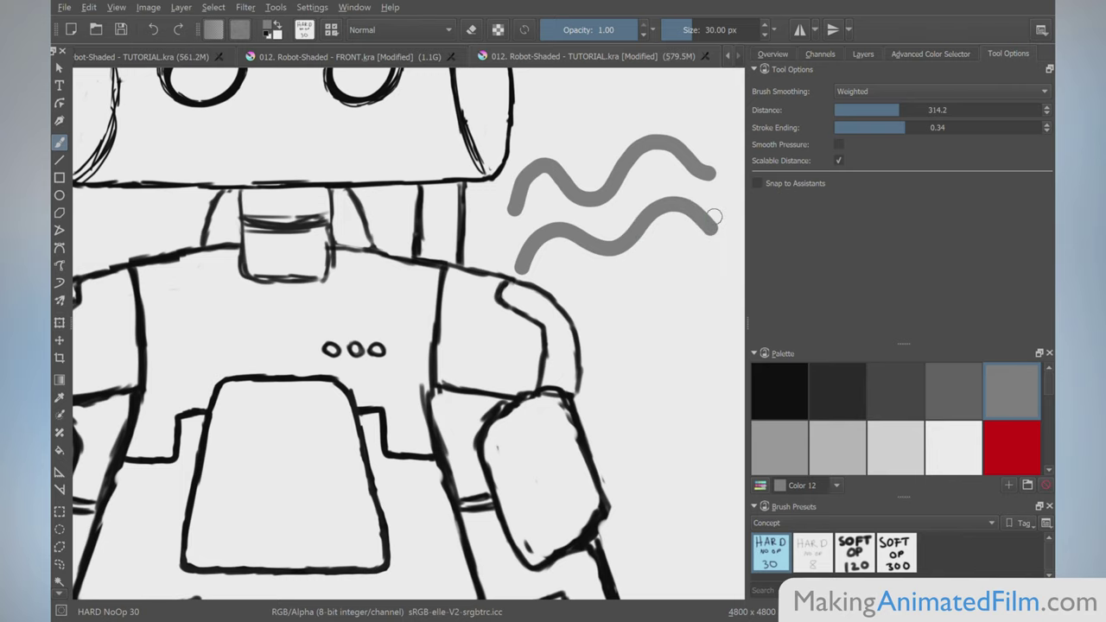
- Undo the test squiggles, make the brush thinner, and outline the shoulder plate in grey
{"action": "key", "text": "ctrl+z"}
{"action": "key", "text": "ctrl+z"}
{"action": "scroll", "coordinate": [501, 341], "scroll_direction": "up", "scroll_amount": 4}
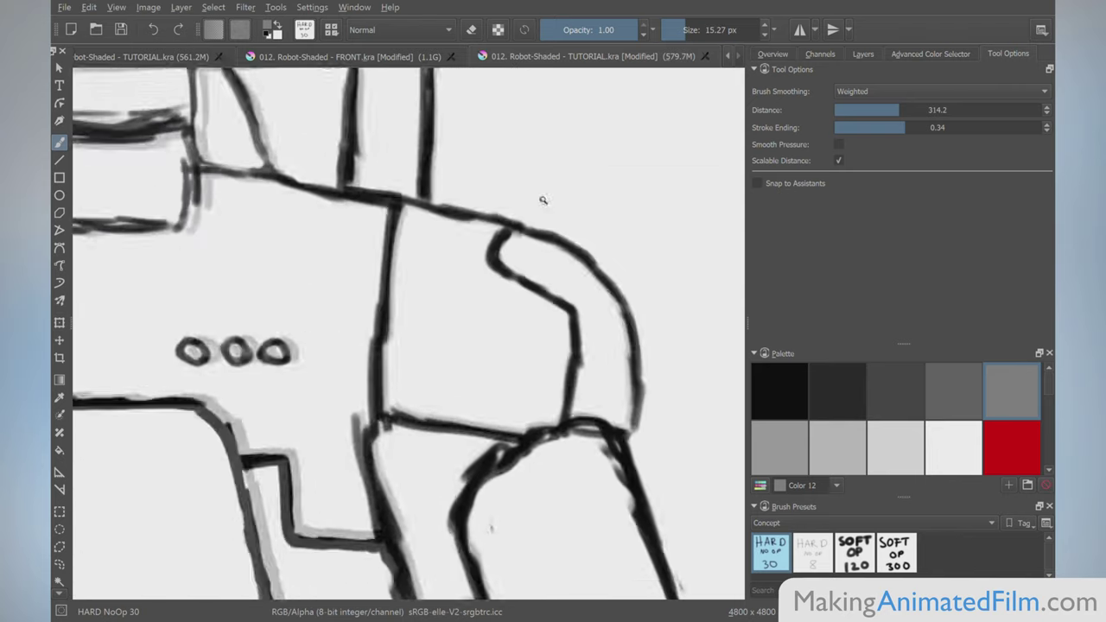
{"action": "key", "text": "bracketleft"}
{"action": "key", "text": "bracketleft"}
{"action": "key", "text": "bracketleft"}
{"action": "mouse_move", "coordinate": [362, 425]}
{"action": "left_mouse_down"}
{"action": "mouse_move", "coordinate": [386, 195]}
{"action": "mouse_move", "coordinate": [503, 221]}
{"action": "mouse_move", "coordinate": [495, 270]}
{"action": "mouse_move", "coordinate": [568, 313]}
{"action": "mouse_move", "coordinate": [578, 373]}
{"action": "mouse_move", "coordinate": [561, 451]}
{"action": "mouse_move", "coordinate": [365, 423]}
{"action": "left_mouse_up"}
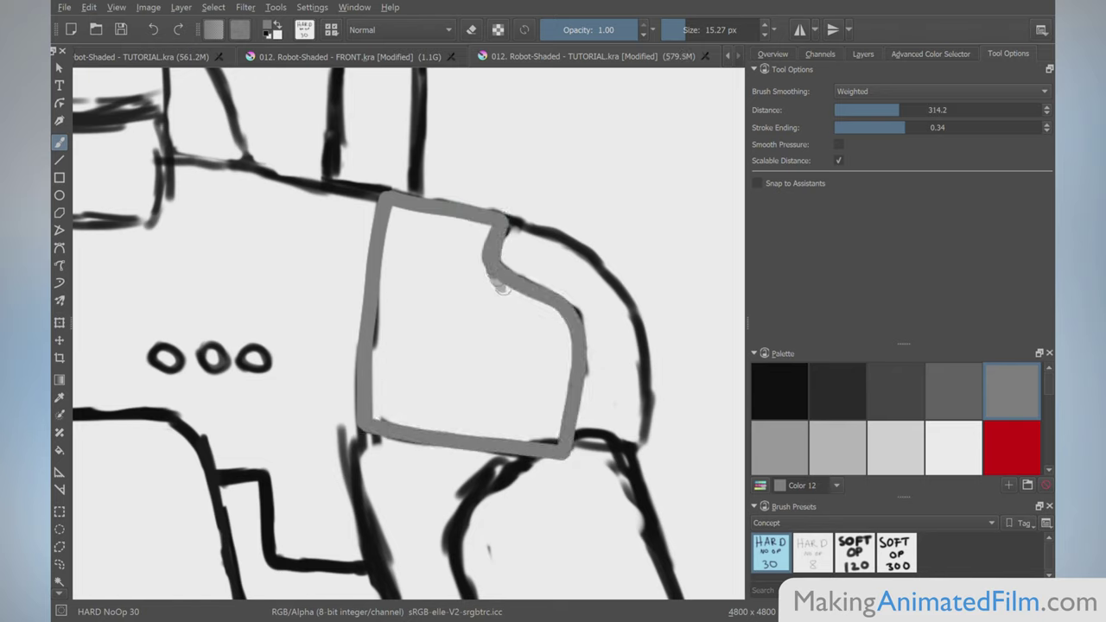
- Use the Fill tool (F) to fill the shoulder outline with solid mid grey
{"action": "key", "text": "f"}
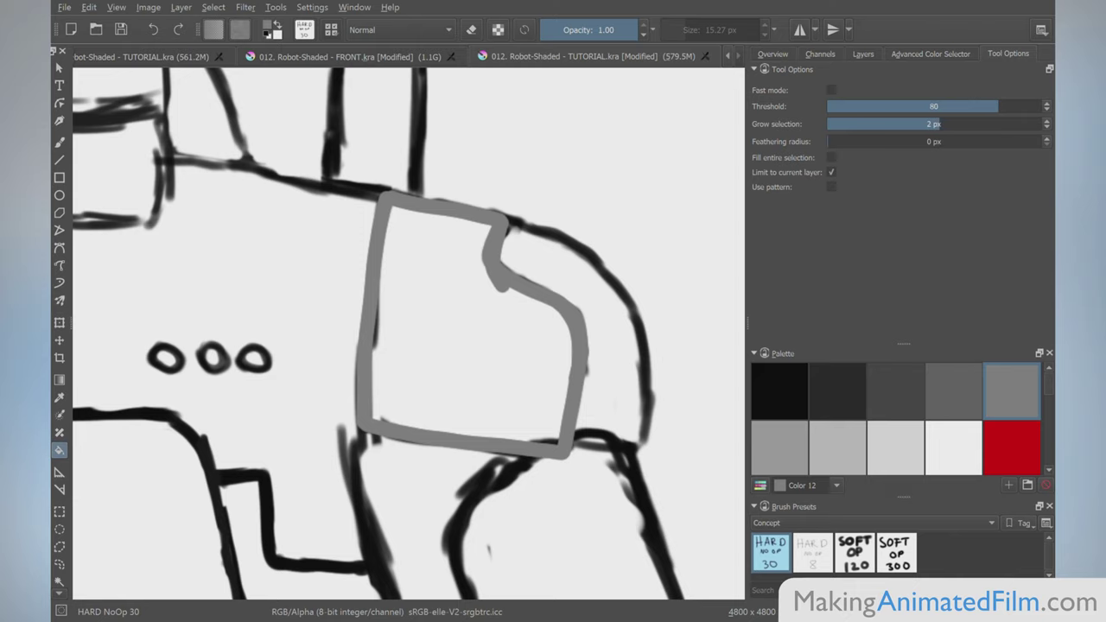
{"action": "left_click", "coordinate": [466, 329]}
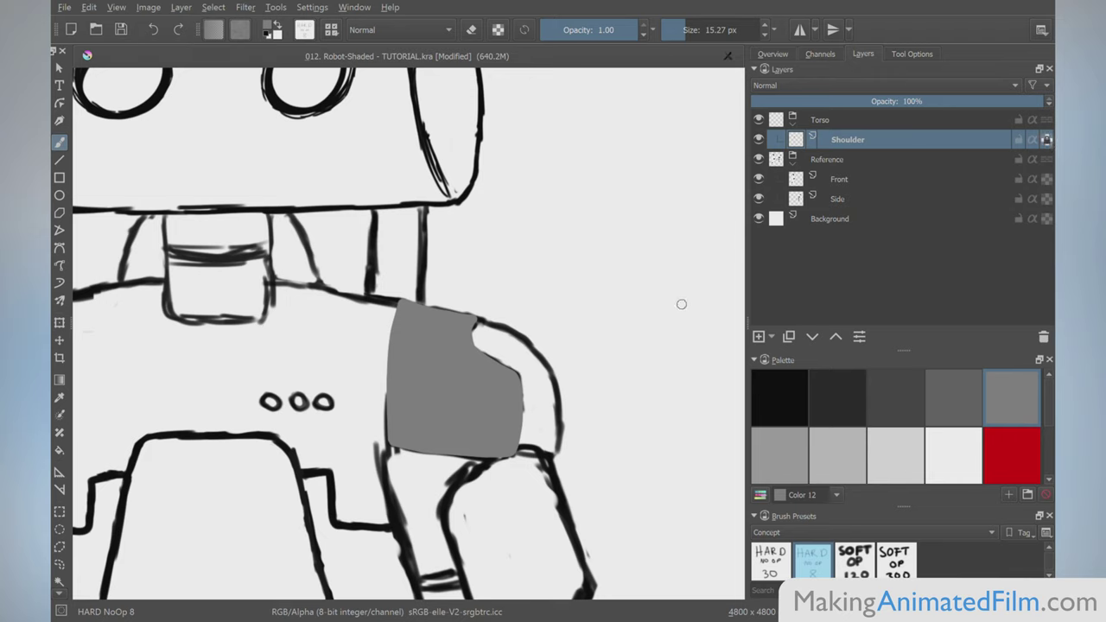
{"action": "left_click", "coordinate": [995, 438]}
{"action": "left_click_drag", "start_coordinate": [389, 352], "coordinate": [475, 318]}
{"action": "left_click_drag", "start_coordinate": [390, 422], "coordinate": [486, 356]}
{"action": "mouse_move", "coordinate": [393, 440]}
{"action": "left_mouse_down"}
{"action": "mouse_move", "coordinate": [515, 374]}
{"action": "mouse_move", "coordinate": [516, 385]}
{"action": "left_mouse_up"}
{"action": "left_click_drag", "start_coordinate": [447, 455], "coordinate": [522, 422]}
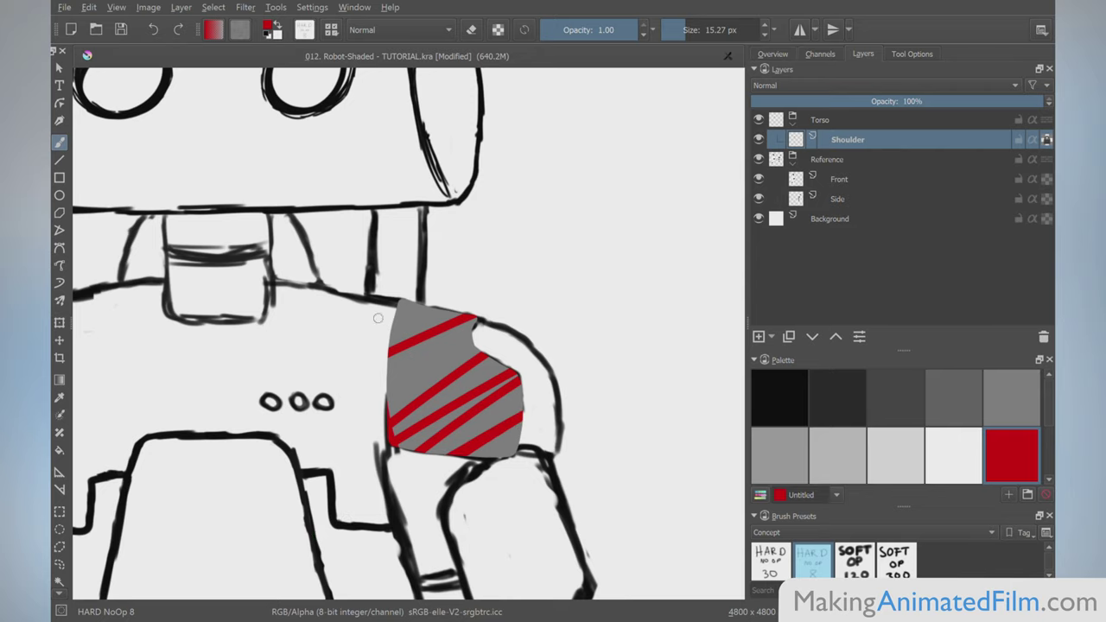
{"action": "left_click_drag", "start_coordinate": [401, 300], "coordinate": [430, 448]}
{"action": "left_click_drag", "start_coordinate": [444, 311], "coordinate": [458, 453]}
{"action": "left_click_drag", "start_coordinate": [460, 315], "coordinate": [475, 448]}
{"action": "left_click_drag", "start_coordinate": [488, 350], "coordinate": [492, 432]}
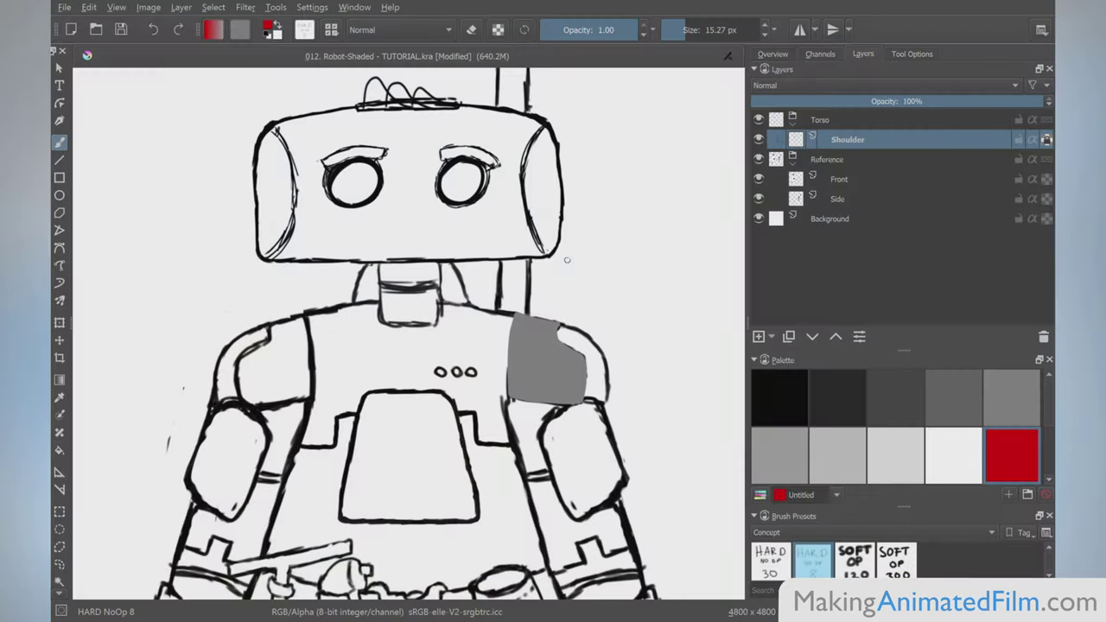
- Hide the Shoulder layer, choose black, and scribble black marks near the shoulder on the Front layer
{"action": "left_click", "coordinate": [759, 140]}
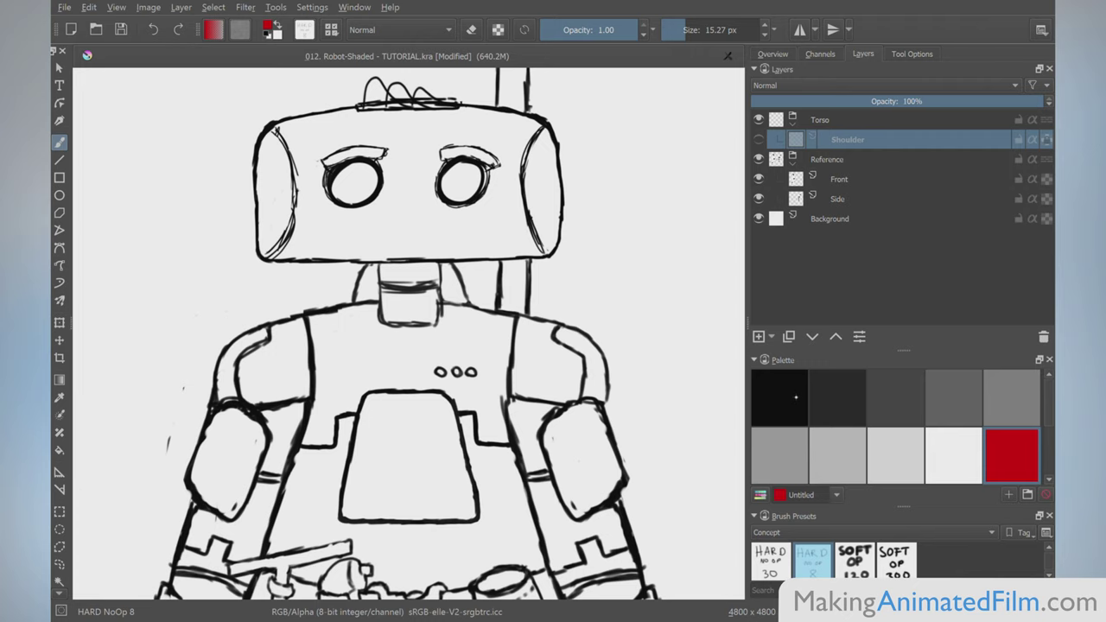
{"action": "left_click", "coordinate": [796, 397]}
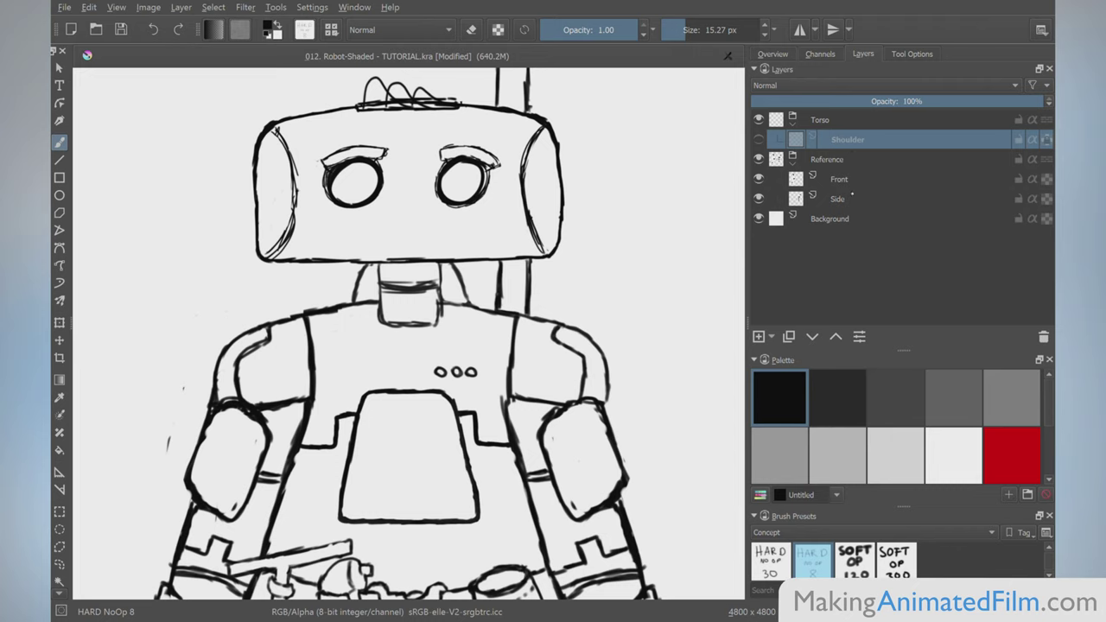
{"action": "left_click", "coordinate": [851, 190]}
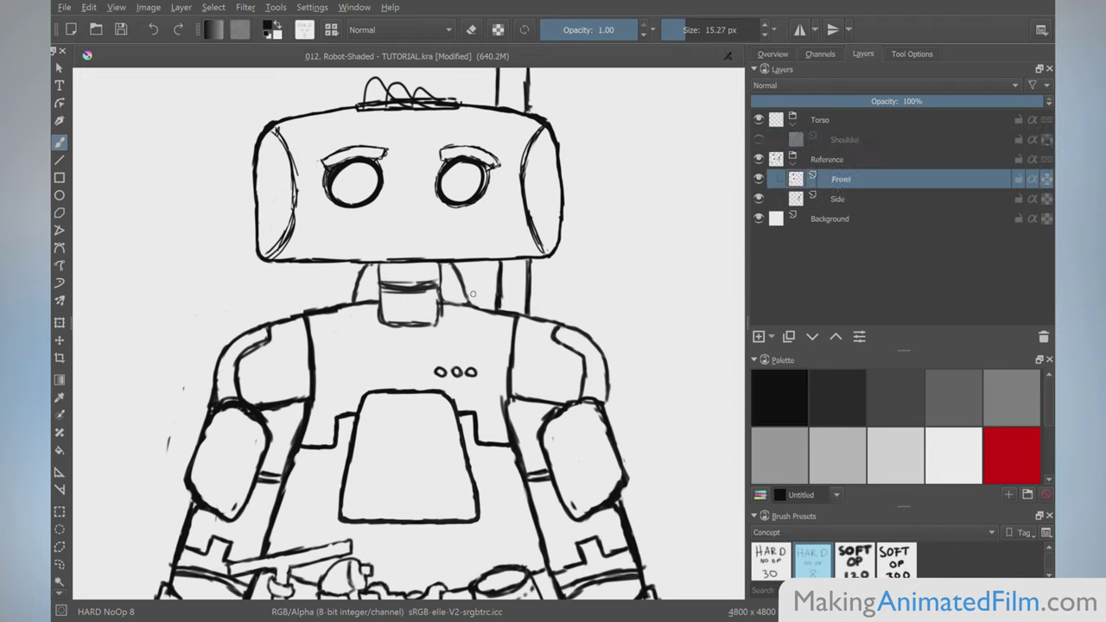
{"action": "mouse_move", "coordinate": [473, 293]}
{"action": "left_mouse_down"}
{"action": "mouse_move", "coordinate": [581, 236]}
{"action": "mouse_move", "coordinate": [514, 305]}
{"action": "mouse_move", "coordinate": [528, 299]}
{"action": "mouse_move", "coordinate": [553, 327]}
{"action": "left_mouse_up"}
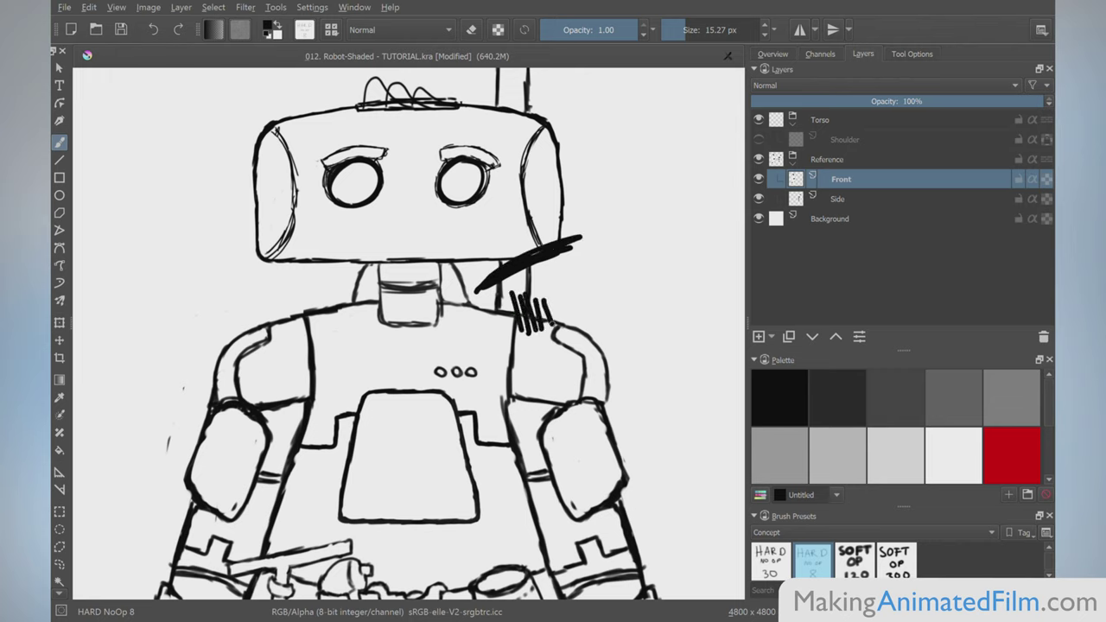
- Switch to yellow and hatch three diagonal yellow stripes over the robot's shoulder, then zoom out
{"action": "scroll", "coordinate": [896, 426], "scroll_direction": "down", "scroll_amount": 1}
{"action": "left_click", "coordinate": [837, 456]}
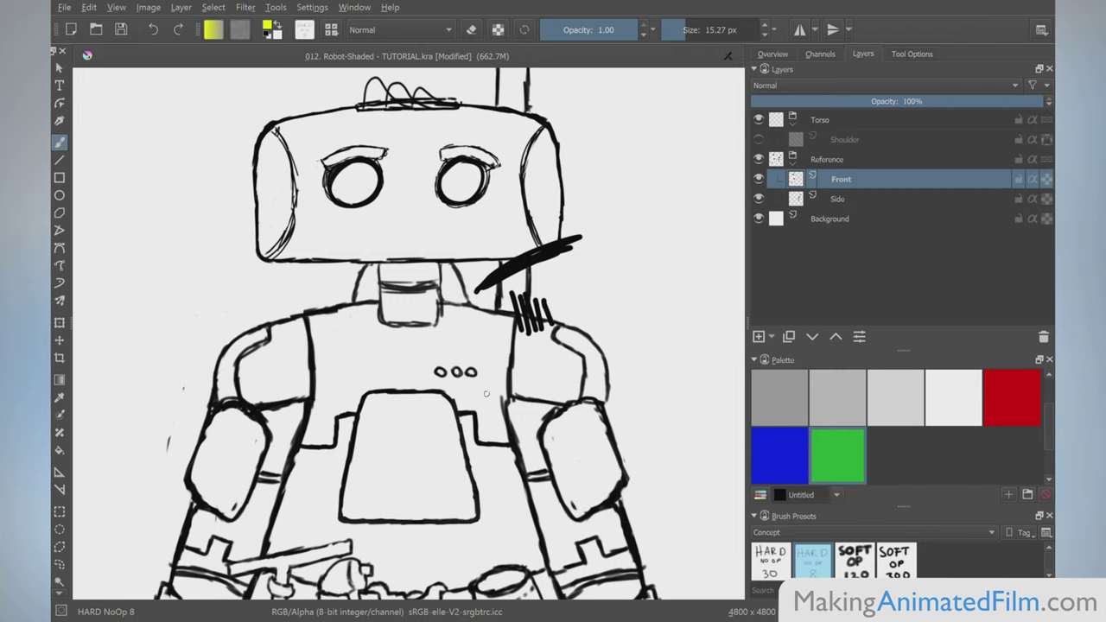
{"action": "mouse_move", "coordinate": [486, 403]}
{"action": "left_mouse_down"}
{"action": "mouse_move", "coordinate": [531, 361]}
{"action": "mouse_move", "coordinate": [544, 363]}
{"action": "left_mouse_up"}
{"action": "left_click_drag", "start_coordinate": [515, 414], "coordinate": [558, 371]}
{"action": "left_click_drag", "start_coordinate": [532, 422], "coordinate": [579, 379]}
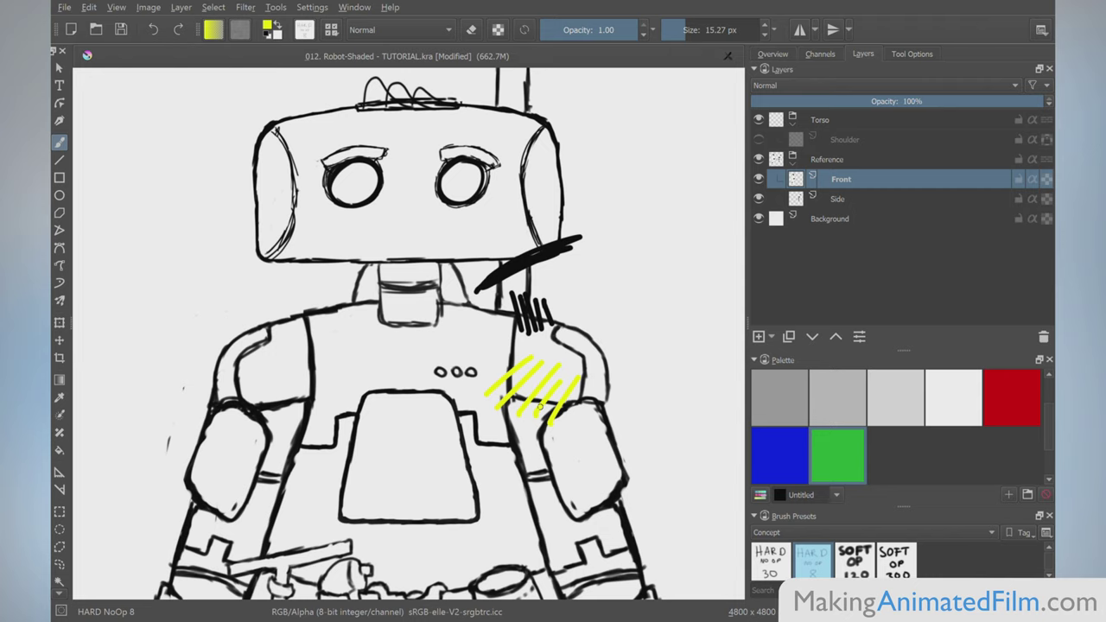
{"action": "scroll", "coordinate": [540, 406], "scroll_direction": "down", "scroll_amount": 5}
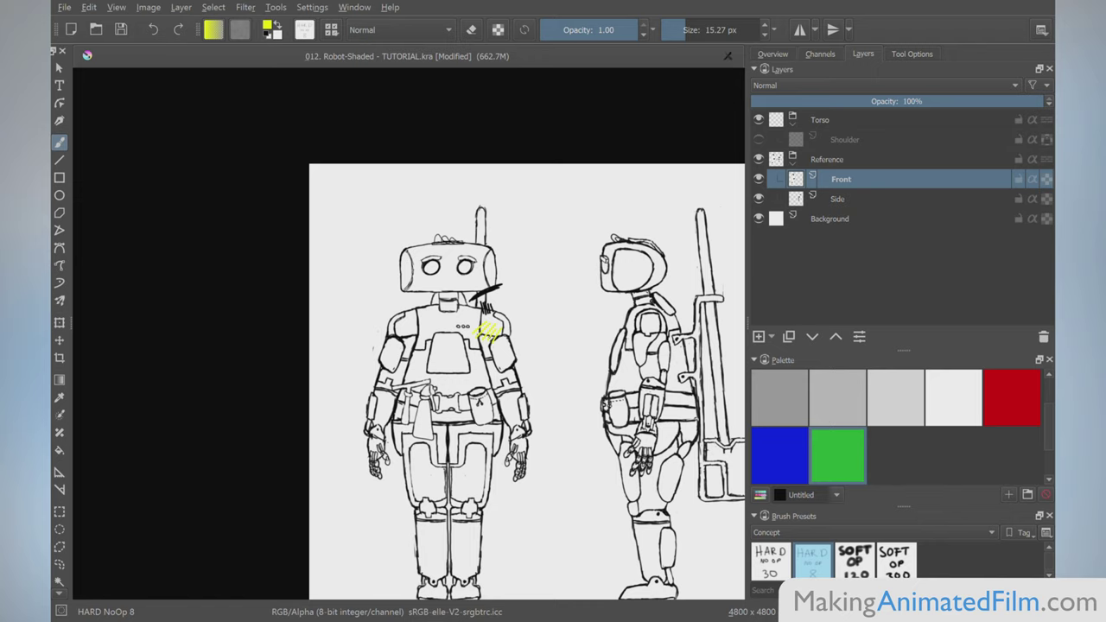
- With a bigger brush, paint a yellow sun above the robot's head with radiating rays
{"action": "key", "text": "bracketright"}
{"action": "mouse_move", "coordinate": [554, 213]}
{"action": "left_mouse_down"}
{"action": "mouse_move", "coordinate": [542, 235]}
{"action": "mouse_move", "coordinate": [571, 232]}
{"action": "mouse_move", "coordinate": [553, 217]}
{"action": "mouse_move", "coordinate": [599, 177]}
{"action": "mouse_move", "coordinate": [605, 237]}
{"action": "left_mouse_up"}
{"action": "mouse_move", "coordinate": [561, 227]}
{"action": "left_mouse_down"}
{"action": "mouse_move", "coordinate": [571, 283]}
{"action": "mouse_move", "coordinate": [540, 254]}
{"action": "mouse_move", "coordinate": [520, 204]}
{"action": "mouse_move", "coordinate": [361, 344]}
{"action": "left_mouse_up"}
- With a thin brush, draw faint yellow light rays, then a black line along the robot's leg
{"action": "key", "text": "bracketleft"}
{"action": "key", "text": "bracketleft"}
{"action": "key", "text": "bracketleft"}
{"action": "key", "text": "bracketleft"}
{"action": "key", "text": "bracketleft"}
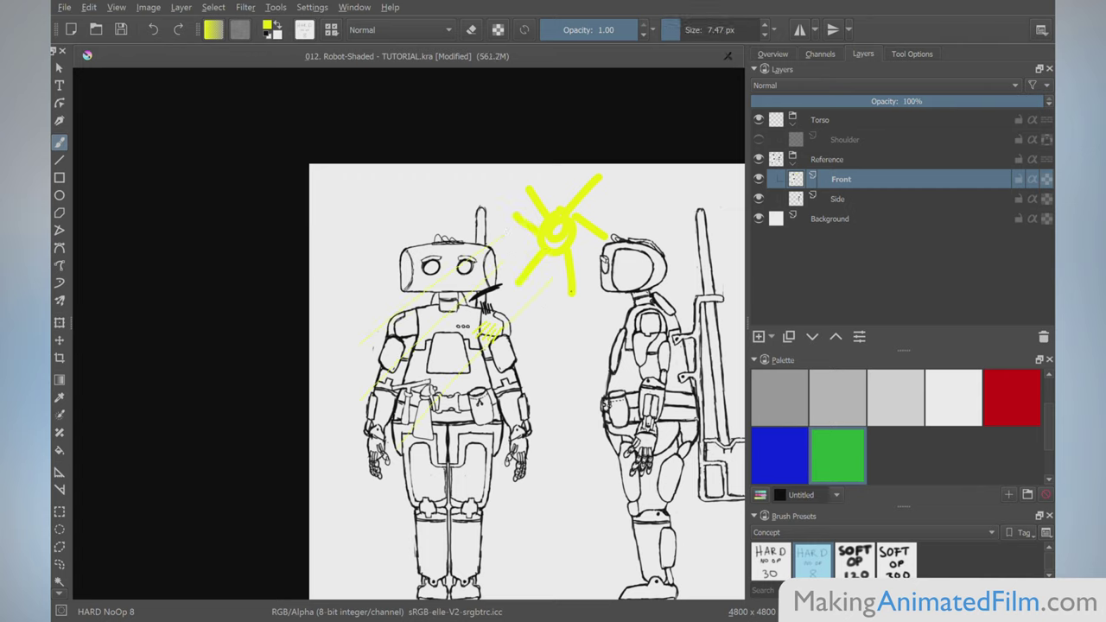
{"action": "left_click_drag", "start_coordinate": [510, 364], "coordinate": [351, 536]}
{"action": "key", "text": "d"}
{"action": "mouse_move", "coordinate": [385, 444]}
{"action": "left_mouse_down"}
{"action": "mouse_move", "coordinate": [418, 579]}
{"action": "mouse_move", "coordinate": [414, 531]}
{"action": "left_mouse_up"}
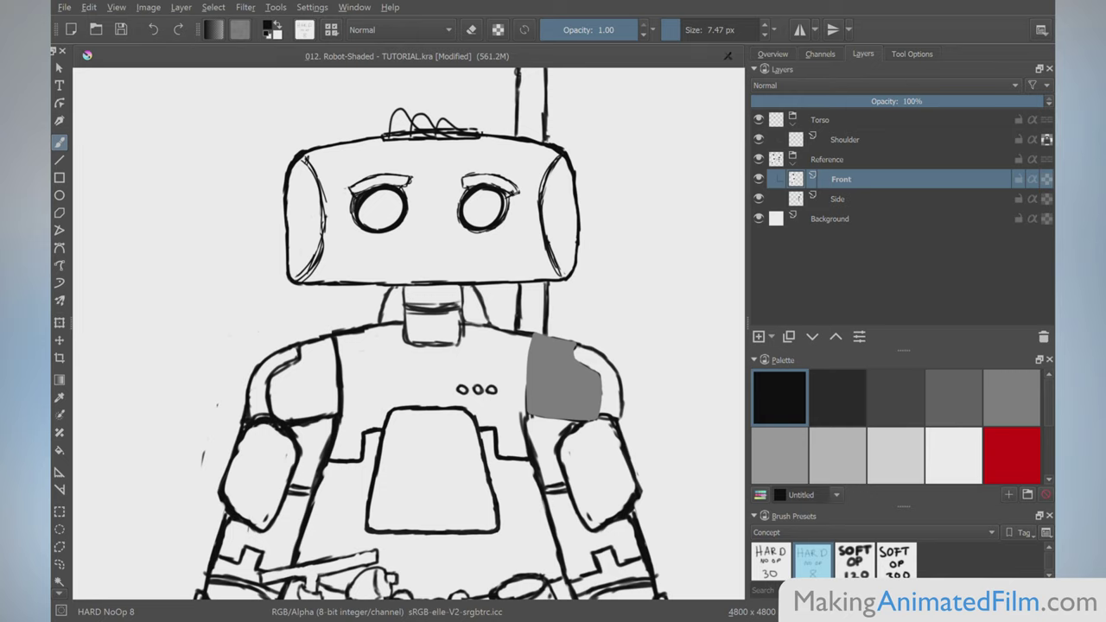
- On the Shoulder layer, paint grey with the soft brush at about 100 px, then lower its opacity to about half
{"action": "key", "text": "Page_Up"}
{"action": "key", "text": "Page_Up"}
{"action": "key", "text": "slash"}
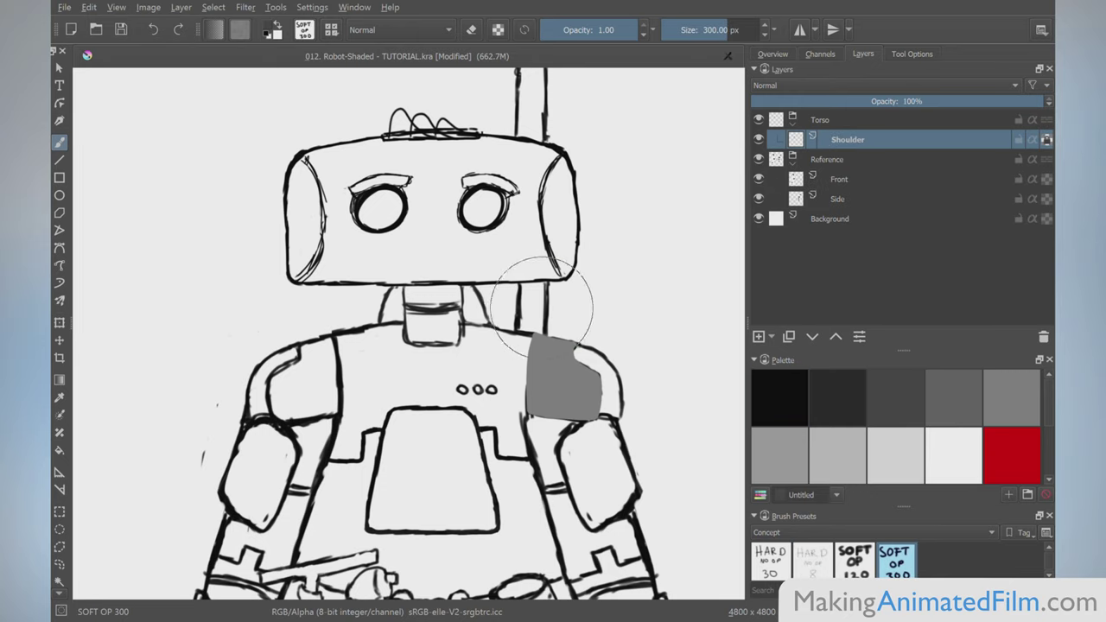
{"action": "left_click", "coordinate": [548, 346], "text": "ctrl"}
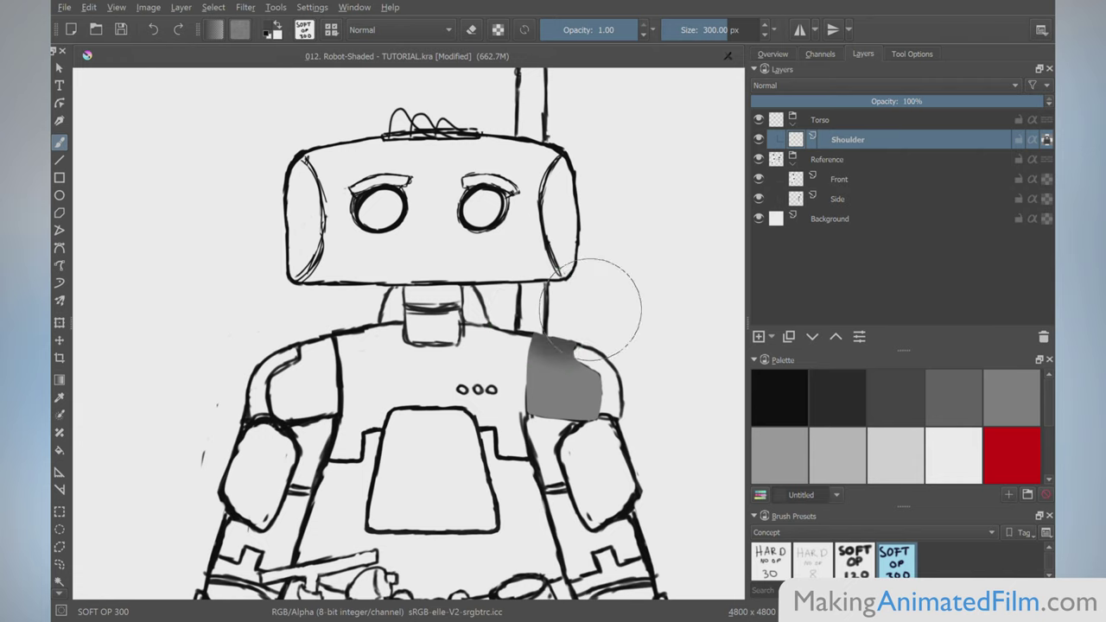
{"action": "left_click_drag", "start_coordinate": [617, 309], "coordinate": [519, 354]}
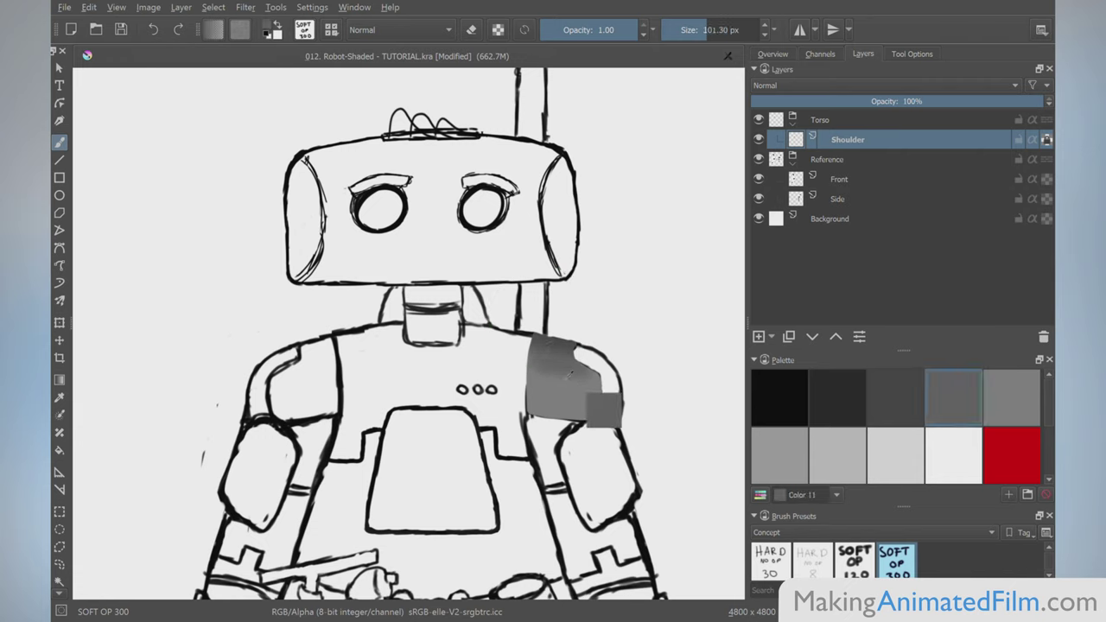
{"action": "left_click_drag", "start_coordinate": [604, 410], "coordinate": [526, 374]}
{"action": "left_click", "coordinate": [617, 384], "text": "ctrl"}
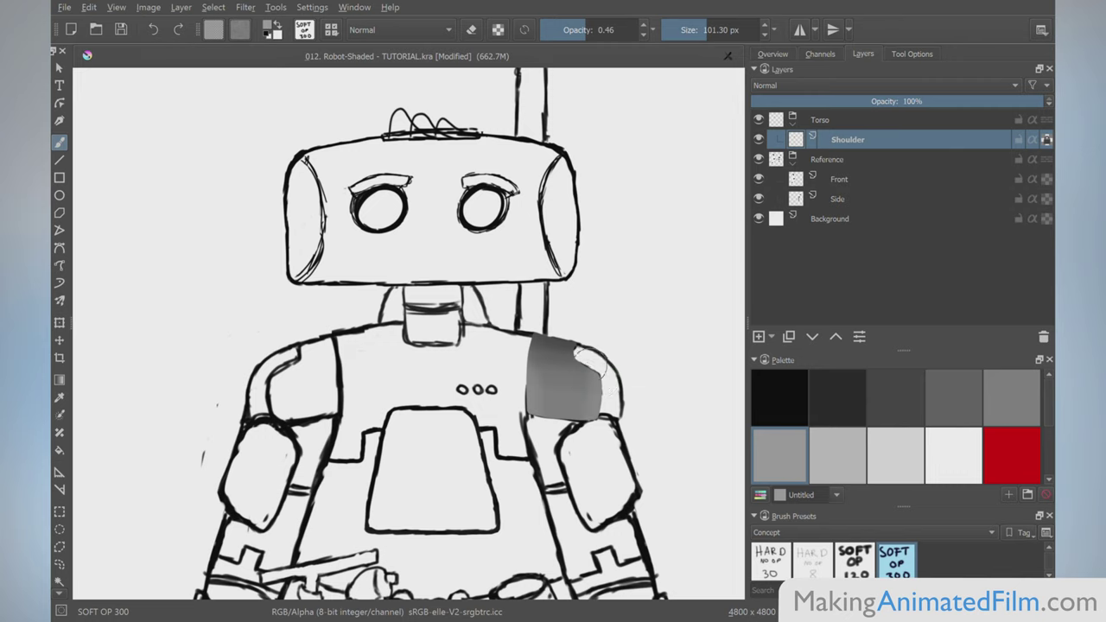
- With a medium grey at about 66 px, shade down the shoulder patch and darken its bottom edge, then zoom out
{"action": "left_click", "coordinate": [595, 405], "text": "ctrl"}
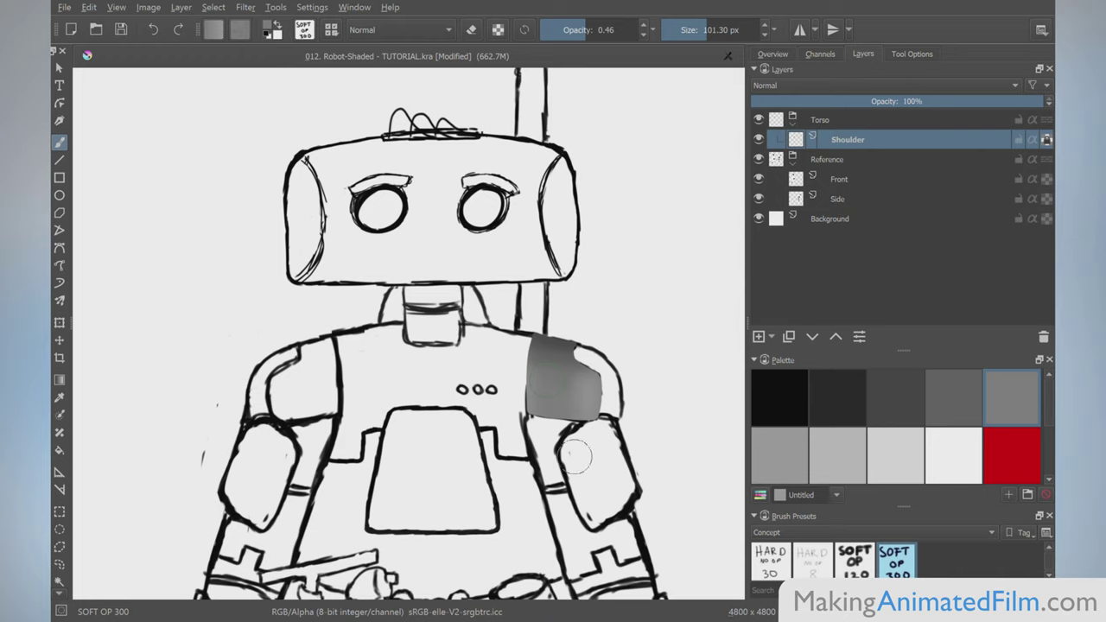
{"action": "key", "text": "bracketright"}
{"action": "key", "text": "bracketright"}
{"action": "key", "text": "bracketright"}
{"action": "key", "text": "bracketright"}
{"action": "key", "text": "bracketright"}
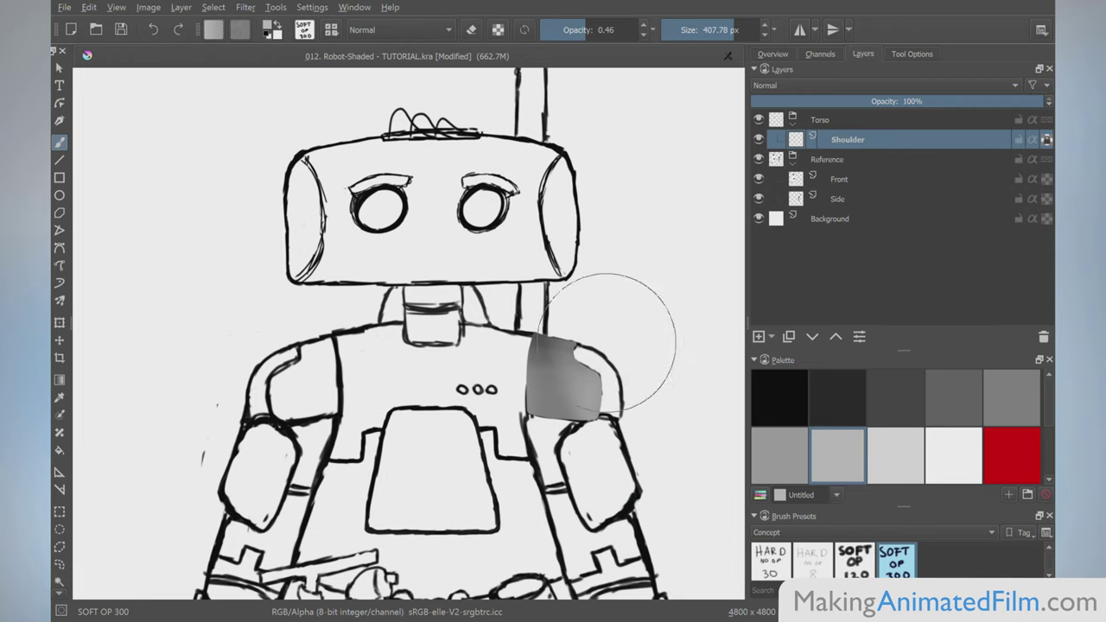
{"action": "key", "text": "bracketleft"}
{"action": "key", "text": "bracketleft"}
{"action": "key", "text": "bracketleft"}
{"action": "key", "text": "bracketleft"}
{"action": "key", "text": "bracketleft"}
{"action": "key", "text": "bracketleft"}
{"action": "key", "text": "bracketleft"}
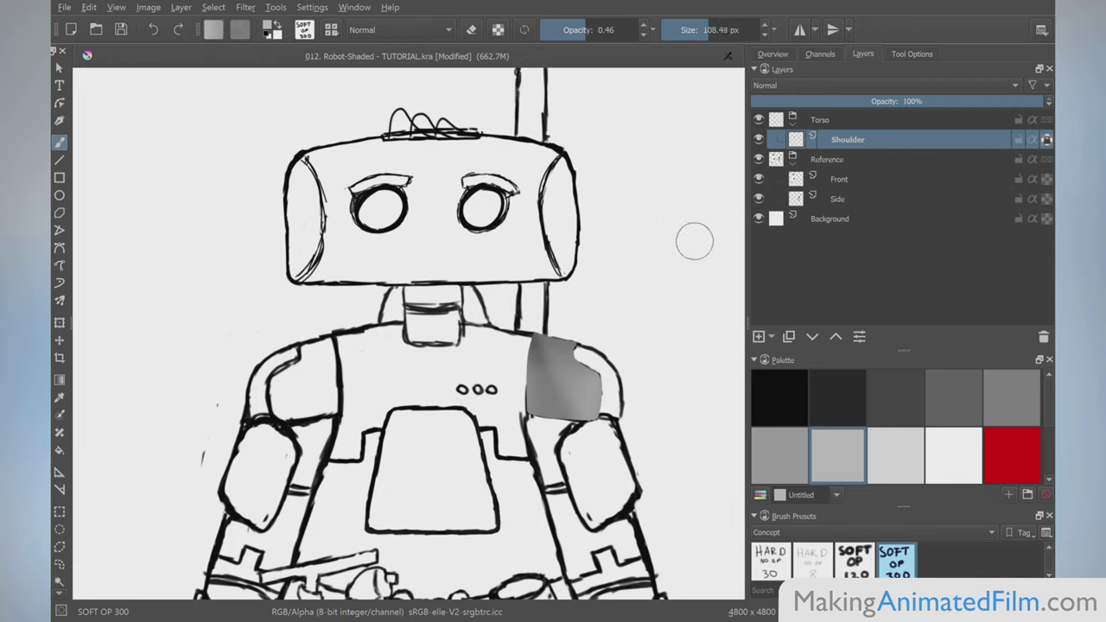
{"action": "left_click_drag", "start_coordinate": [537, 376], "coordinate": [557, 422]}
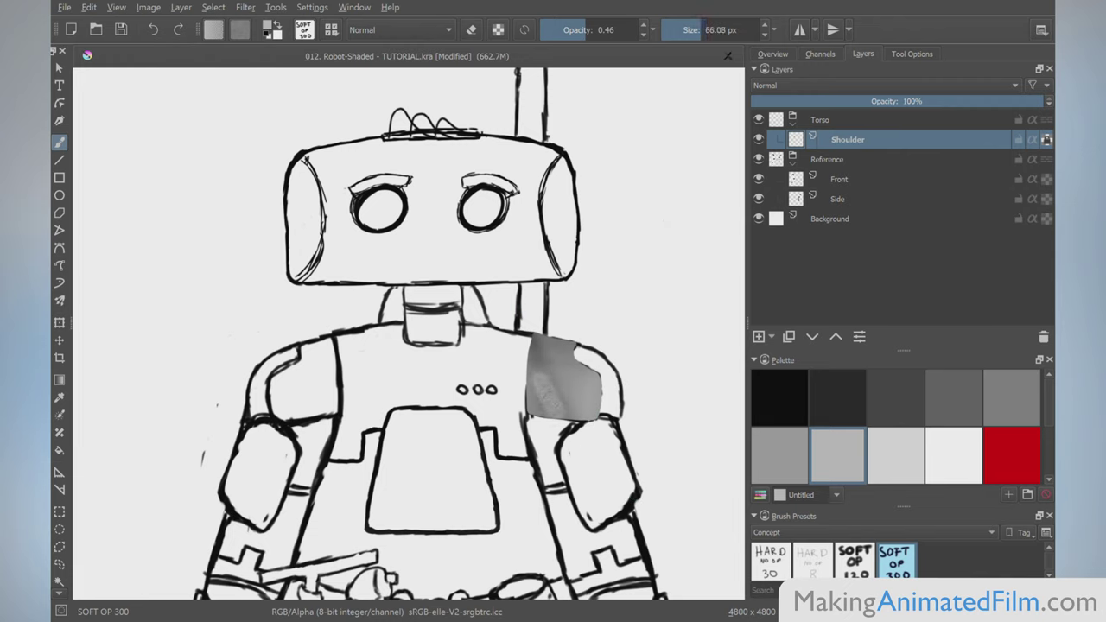
{"action": "scroll", "coordinate": [572, 442], "scroll_direction": "up", "scroll_amount": 5}
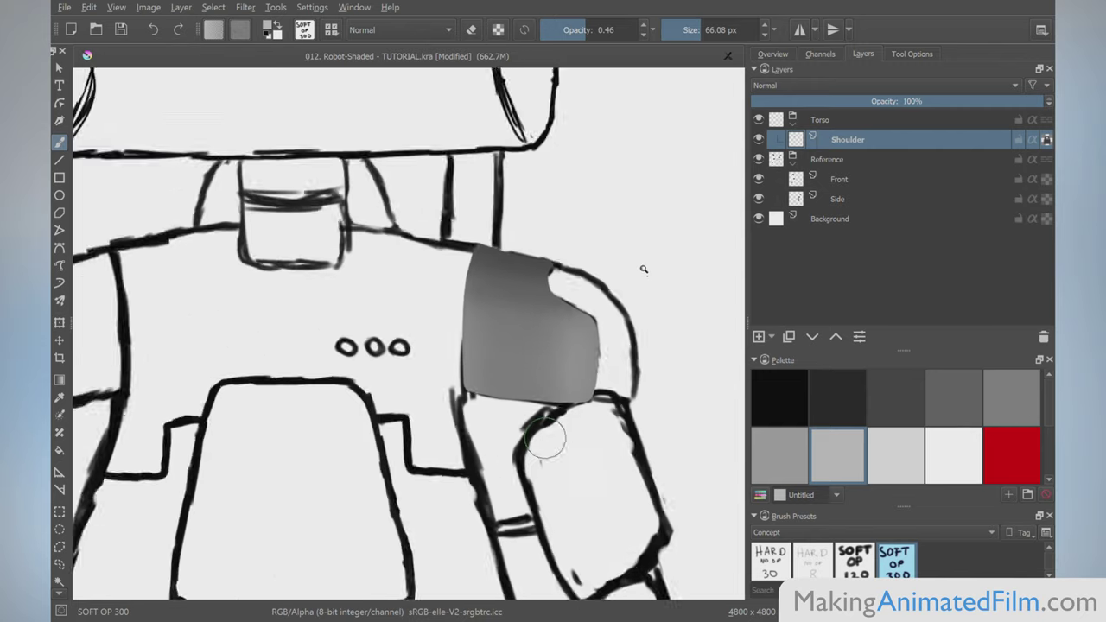
{"action": "left_click_drag", "start_coordinate": [525, 442], "coordinate": [483, 554]}
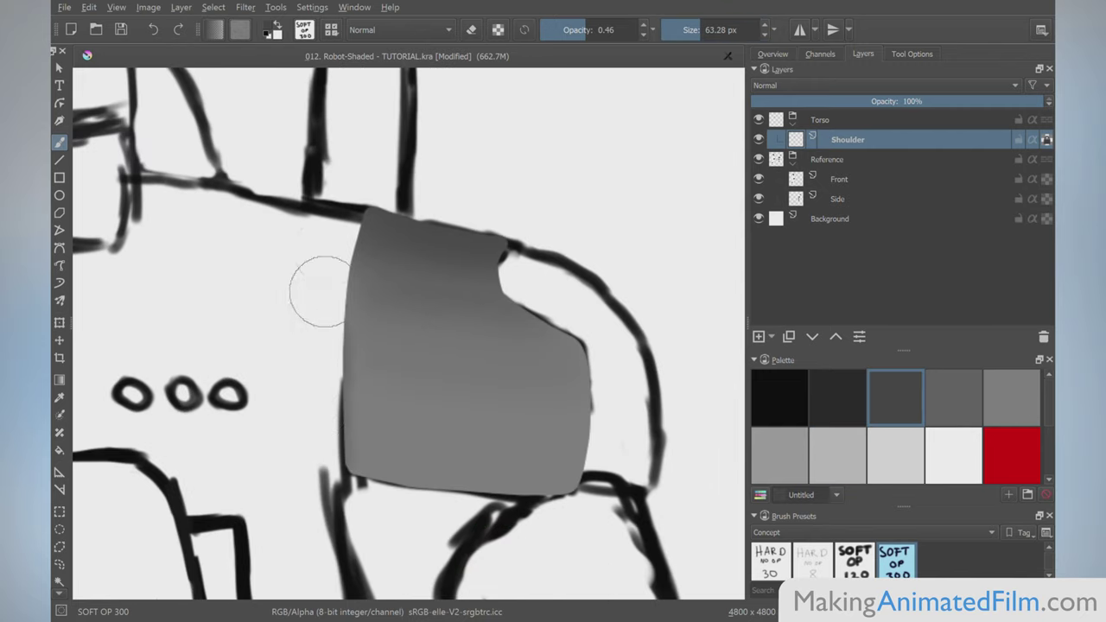
{"action": "mouse_move", "coordinate": [358, 506]}
{"action": "left_mouse_down"}
{"action": "mouse_move", "coordinate": [506, 524]}
{"action": "mouse_move", "coordinate": [584, 518]}
{"action": "mouse_move", "coordinate": [581, 381]}
{"action": "left_mouse_up"}
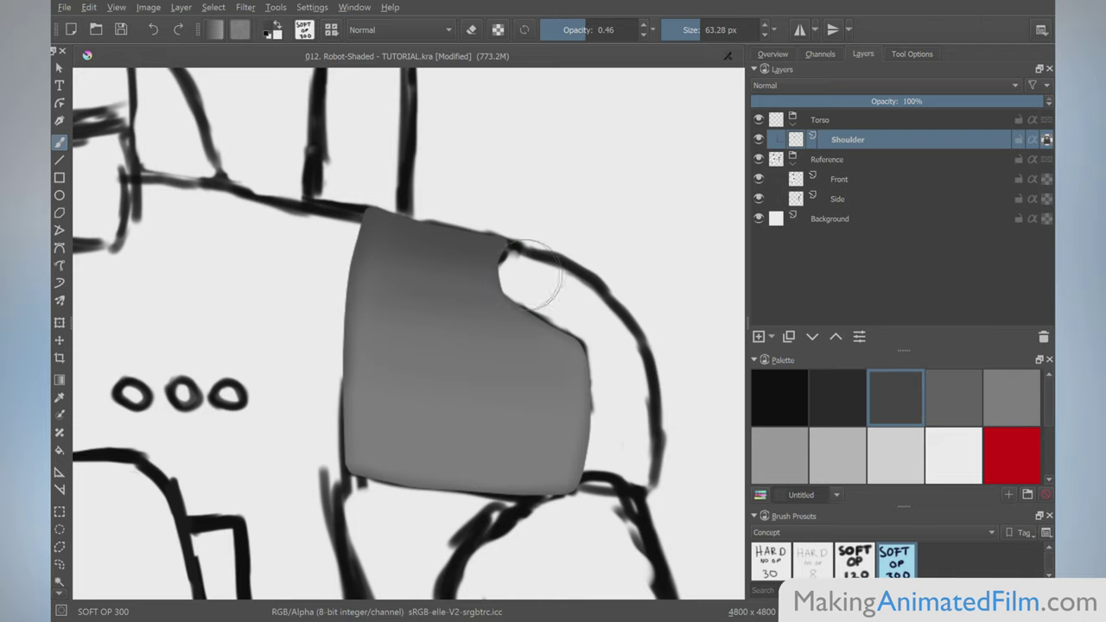
{"action": "key", "text": "minus"}
{"action": "key", "text": "minus"}
{"action": "key", "text": "minus"}
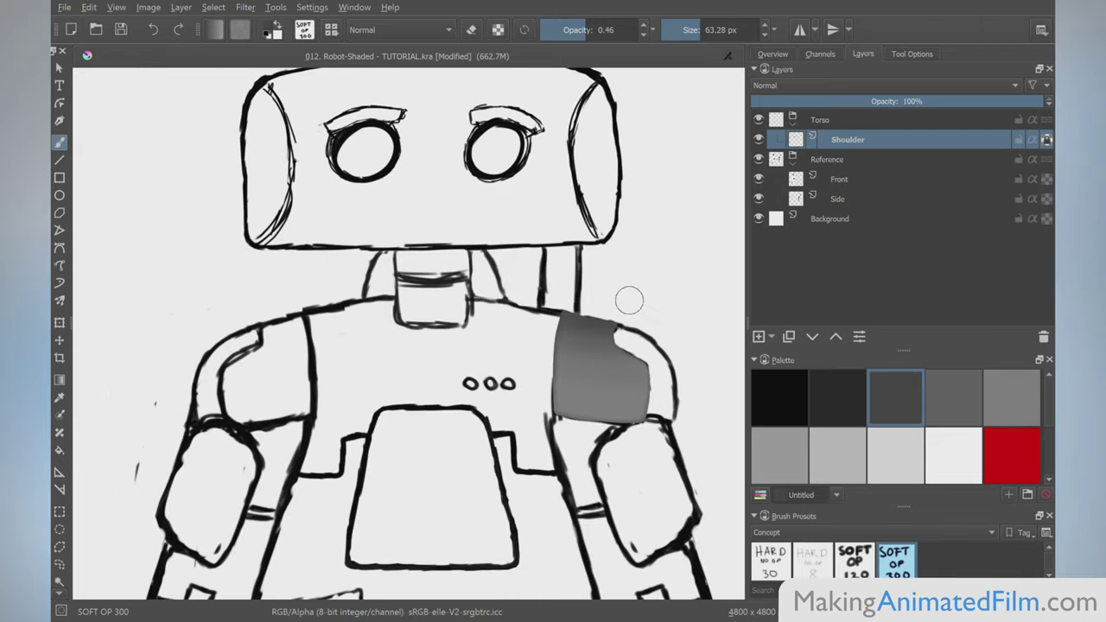
{"action": "key", "text": "minus"}
{"action": "key", "text": "minus"}
{"action": "key", "text": "minus"}
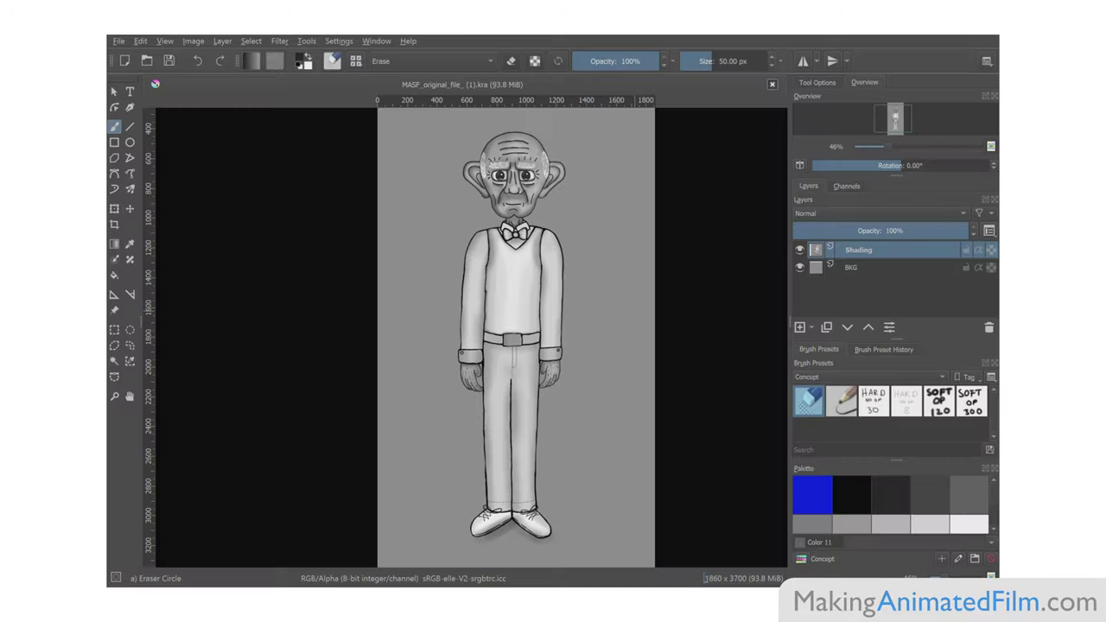
- Add a new layer above Shading and name it Color
{"action": "left_click", "coordinate": [799, 328]}
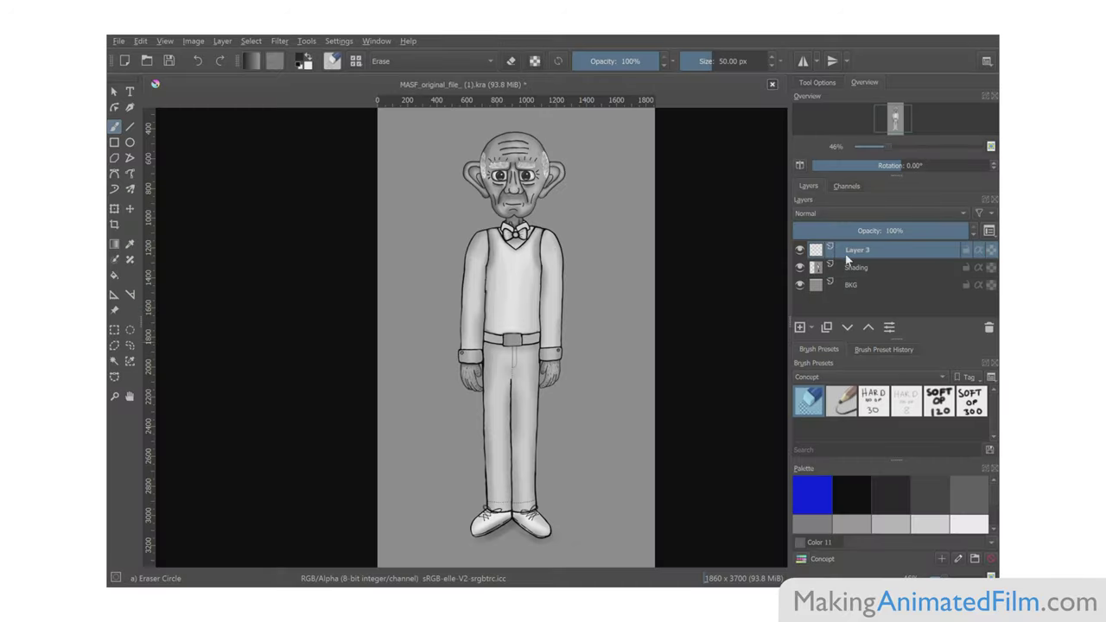
{"action": "double_click", "coordinate": [863, 253]}
{"action": "type", "text": "color"}
{"action": "key", "text": "Return"}
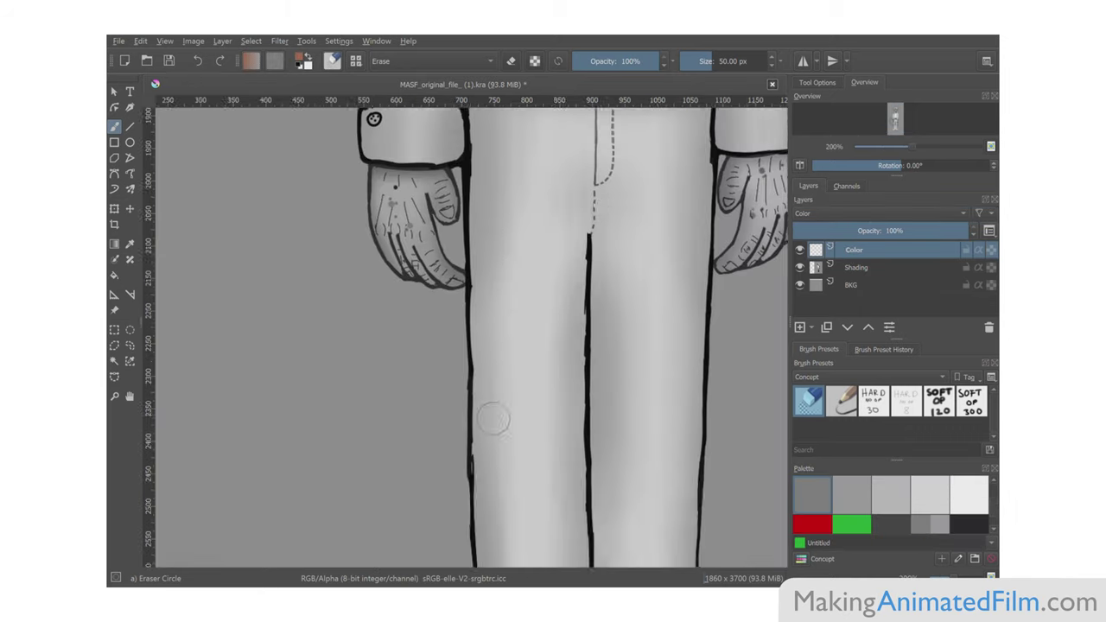
- Paint orange over the character's trousers, outlining the belt and edges, then filling with a larger brush
{"action": "scroll", "coordinate": [494, 420], "scroll_direction": "up", "scroll_amount": 5}
{"action": "mouse_move", "coordinate": [417, 231]}
{"action": "left_mouse_down"}
{"action": "mouse_move", "coordinate": [498, 248]}
{"action": "mouse_move", "coordinate": [655, 232]}
{"action": "left_mouse_up"}
{"action": "left_click_drag", "start_coordinate": [420, 238], "coordinate": [427, 411]}
{"action": "mouse_move", "coordinate": [650, 233]}
{"action": "left_mouse_down"}
{"action": "mouse_move", "coordinate": [648, 333]}
{"action": "mouse_move", "coordinate": [556, 410]}
{"action": "mouse_move", "coordinate": [423, 408]}
{"action": "left_mouse_up"}
{"action": "key", "text": "bracketright"}
{"action": "key", "text": "bracketright"}
{"action": "key", "text": "bracketright"}
{"action": "key", "text": "bracketright"}
{"action": "left_click", "coordinate": [460, 362]}
{"action": "mouse_move", "coordinate": [460, 363]}
{"action": "left_mouse_down"}
{"action": "mouse_move", "coordinate": [456, 273]}
{"action": "mouse_move", "coordinate": [472, 281]}
{"action": "mouse_move", "coordinate": [608, 269]}
{"action": "mouse_move", "coordinate": [508, 356]}
{"action": "mouse_move", "coordinate": [607, 346]}
{"action": "left_mouse_up"}
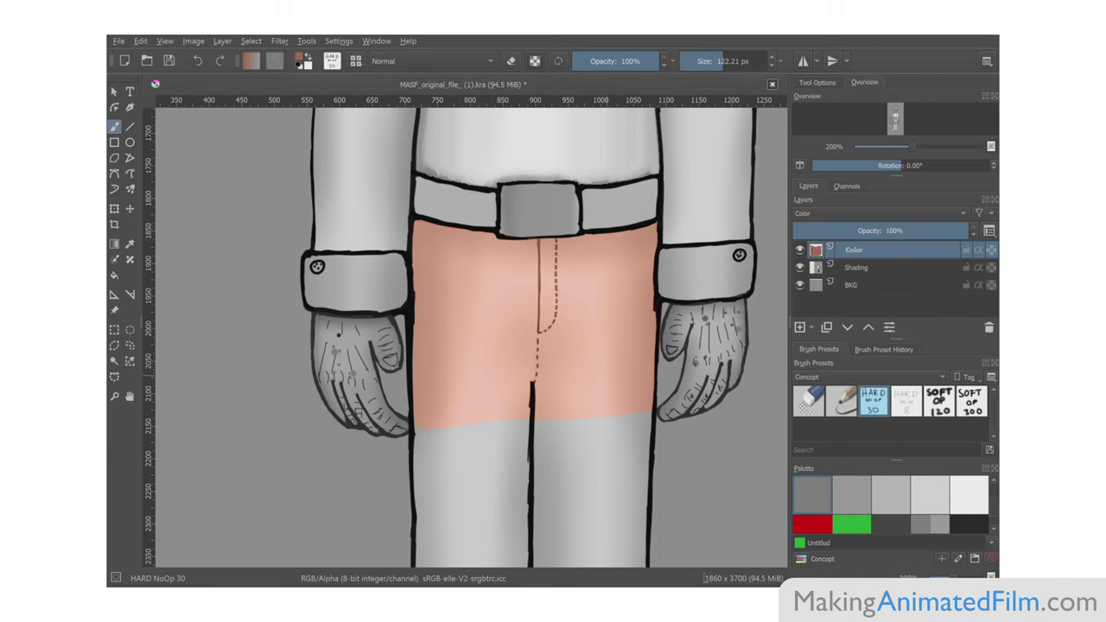
- Flood-fill the shorts, trying red before settling on green, then duplicate the Color layer
{"action": "left_click", "coordinate": [812, 524]}
{"action": "key", "text": "f"}
{"action": "left_click", "coordinate": [591, 315]}
{"action": "left_click", "coordinate": [851, 524]}
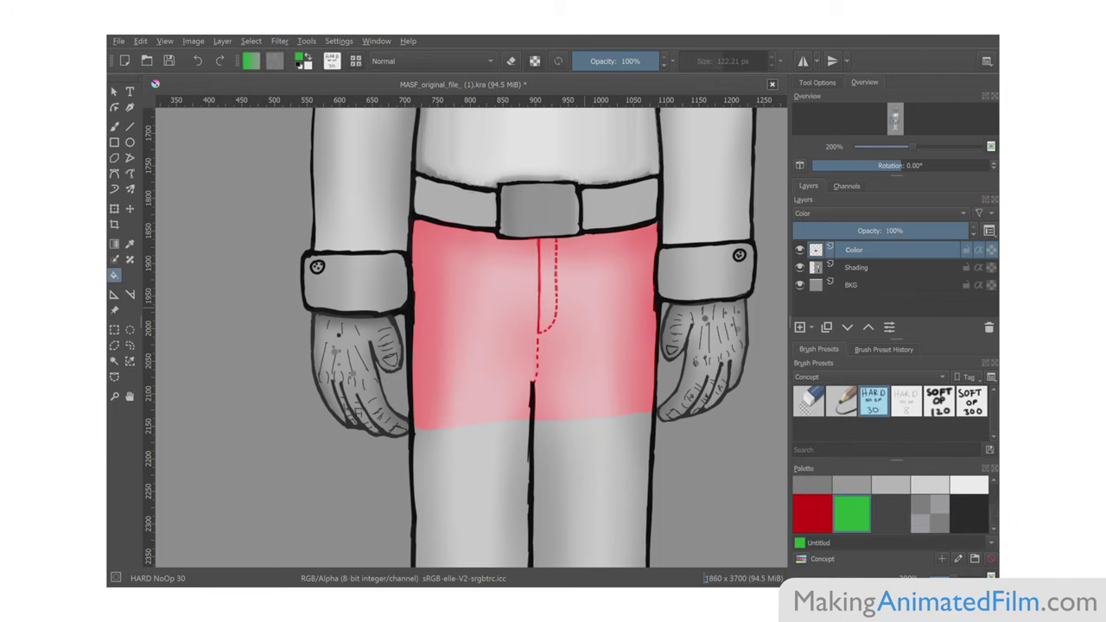
{"action": "left_click", "coordinate": [812, 518]}
{"action": "left_click", "coordinate": [866, 524]}
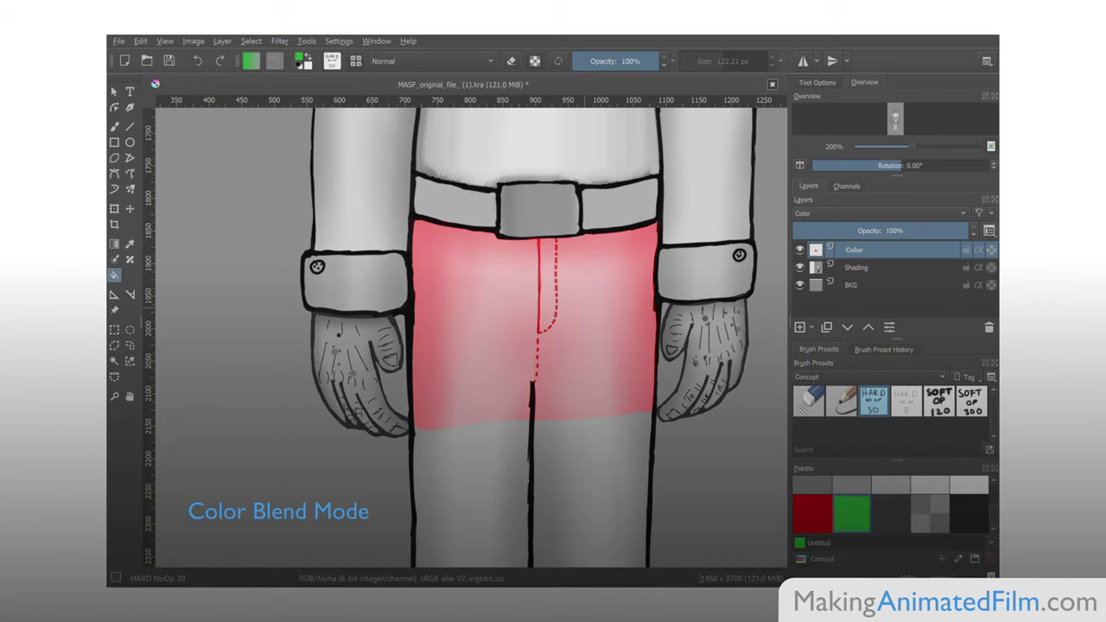
{"action": "left_click", "coordinate": [508, 329]}
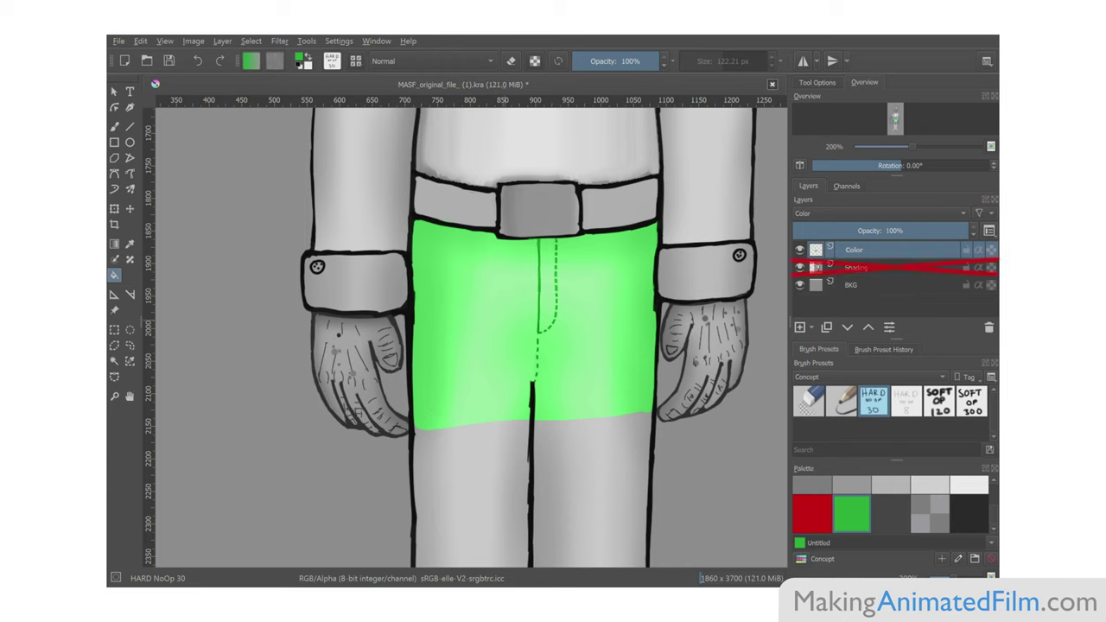
{"action": "key", "text": "ctrl+j"}
- Rename the copied layer Darker, set it to Subtract blending, and try dark and light grey swatches
{"action": "double_click", "coordinate": [853, 251]}
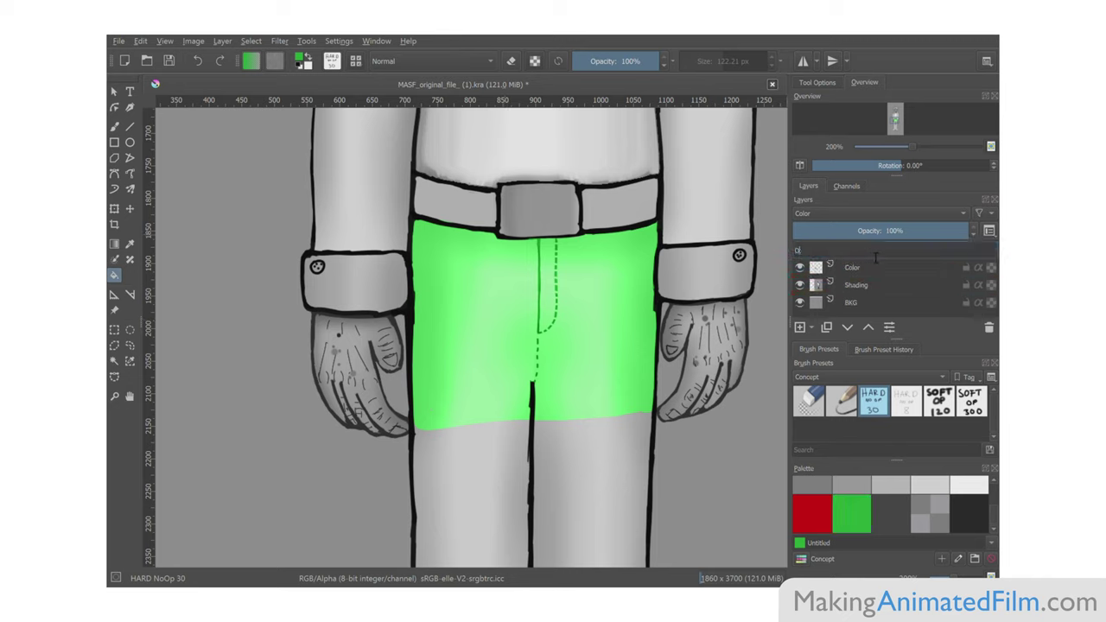
{"action": "type", "text": "Darker"}
{"action": "key", "text": "Return"}
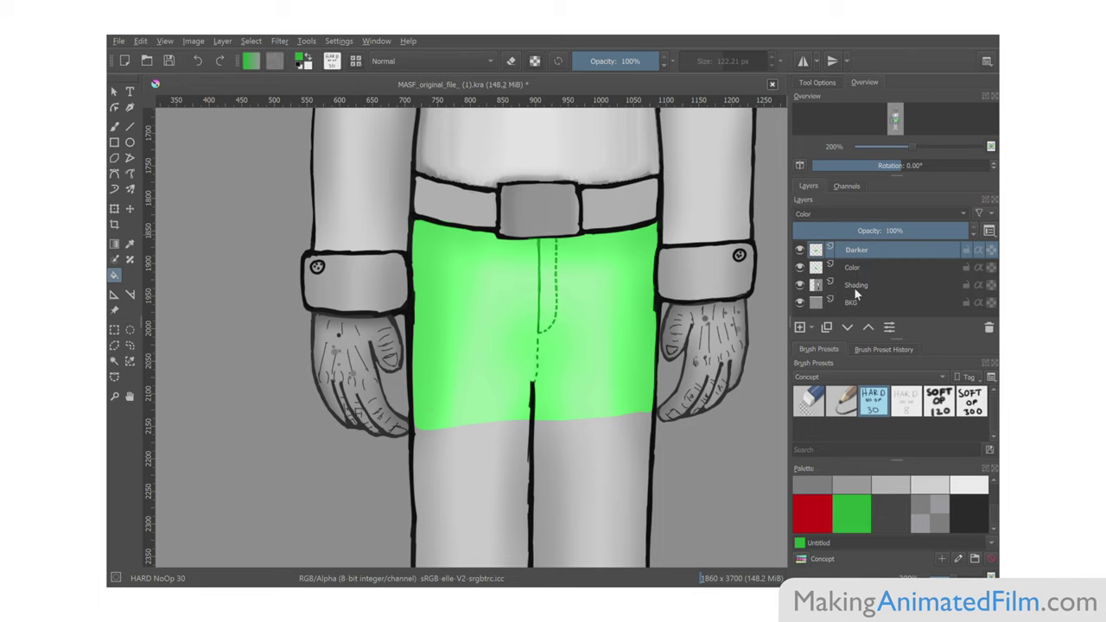
{"action": "key", "text": "alt+shift+minus"}
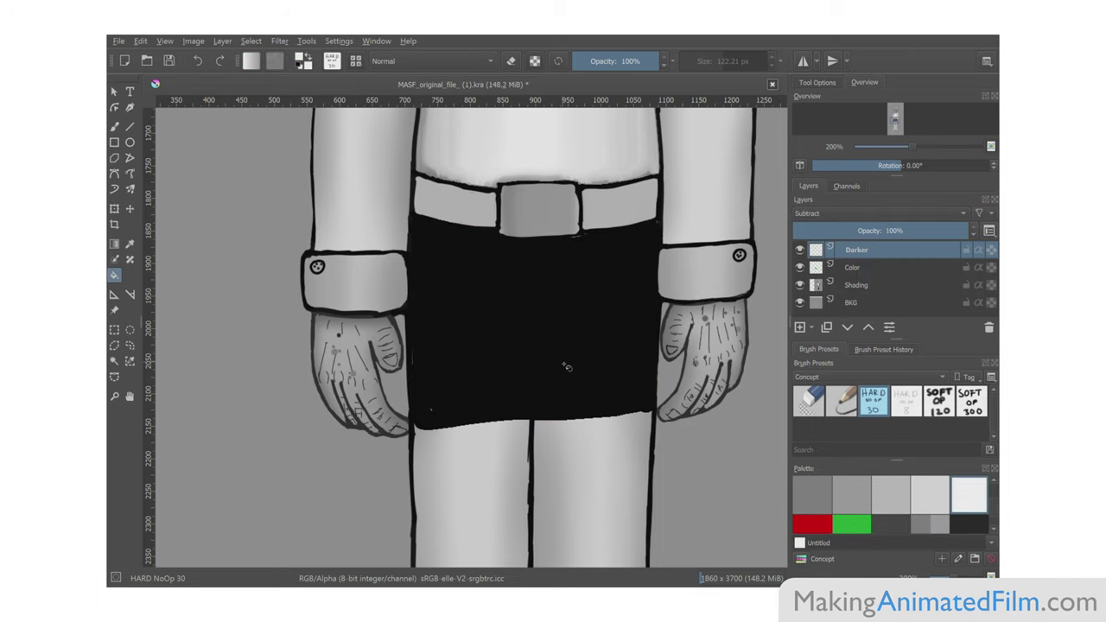
{"action": "scroll", "coordinate": [899, 508], "scroll_direction": "up", "scroll_amount": 1}
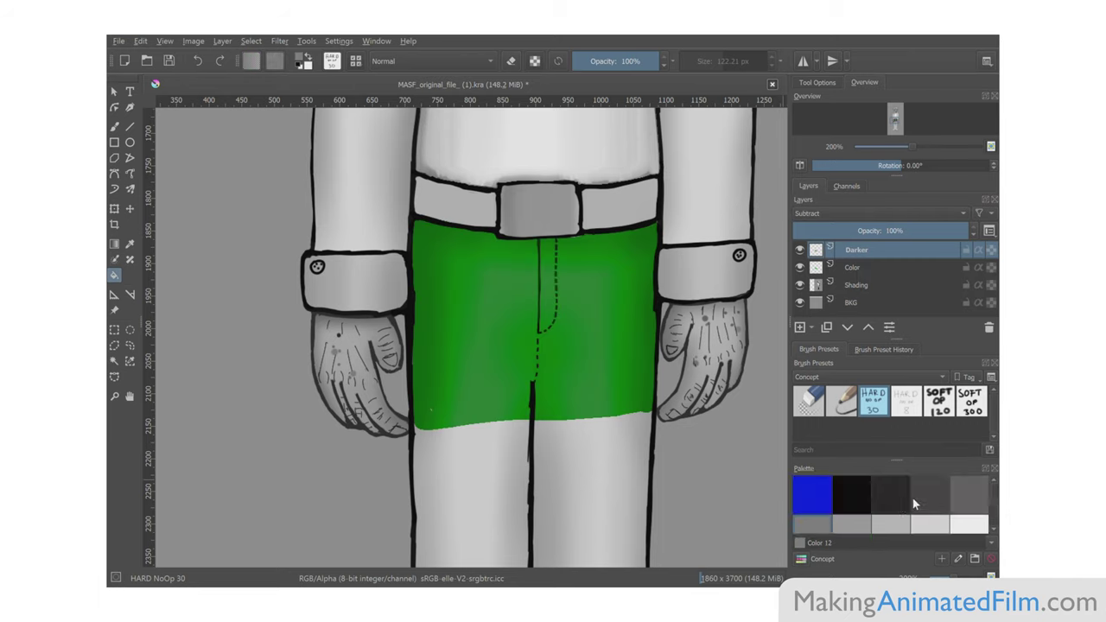
{"action": "left_click", "coordinate": [930, 499]}
{"action": "scroll", "coordinate": [939, 513], "scroll_direction": "down", "scroll_amount": 1}
{"action": "left_click", "coordinate": [851, 494]}
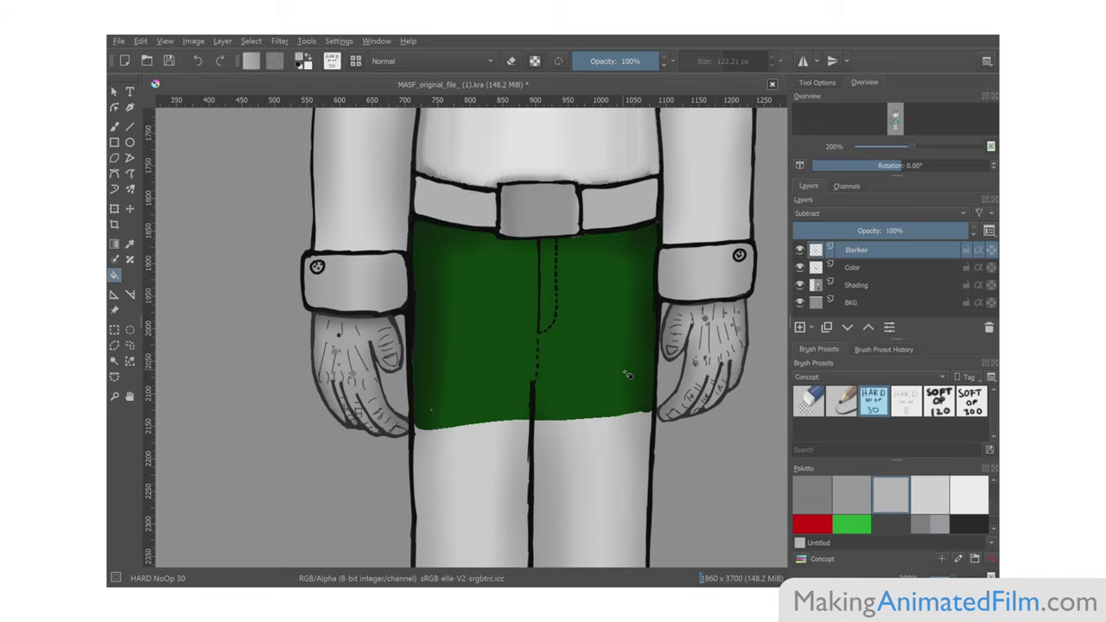
- On the Color layer, refill the shorts red and paint them toward a dark brownish red
{"action": "left_click", "coordinate": [812, 524]}
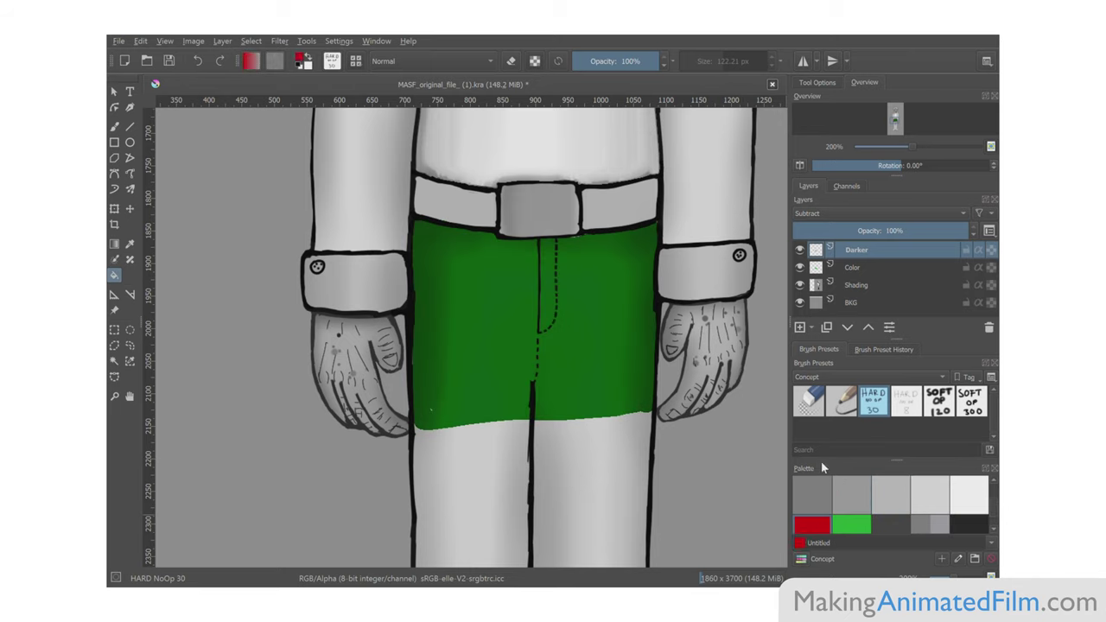
{"action": "left_click", "coordinate": [854, 267]}
{"action": "key", "text": "shift+BackSpace"}
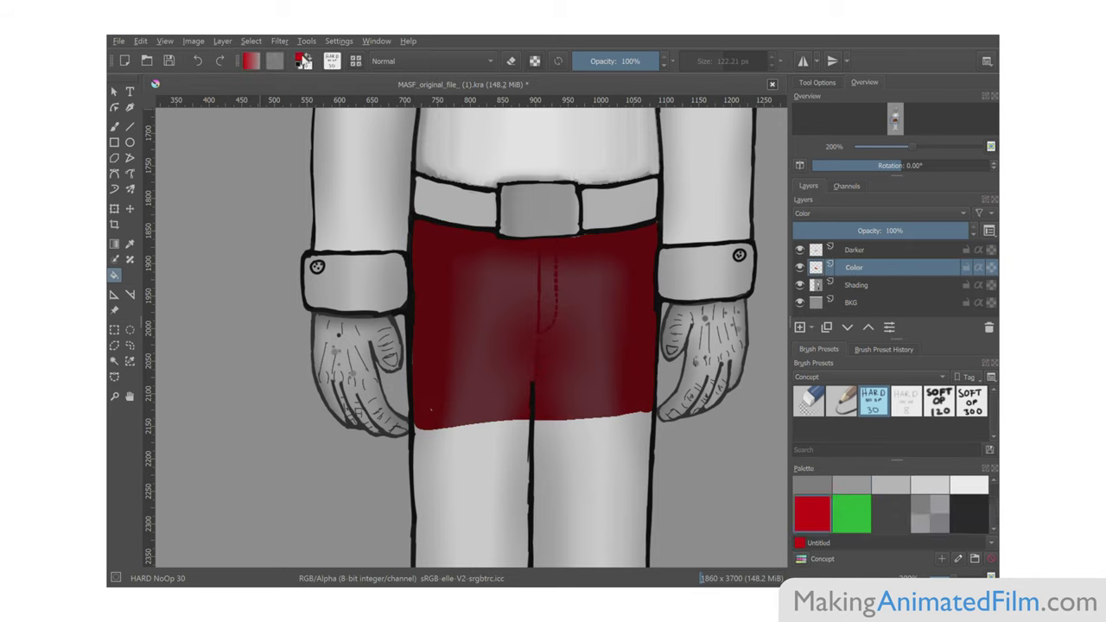
{"action": "left_click", "coordinate": [851, 494]}
{"action": "mouse_move", "coordinate": [627, 448]}
{"action": "left_mouse_down"}
{"action": "mouse_move", "coordinate": [625, 350]}
{"action": "mouse_move", "coordinate": [735, 449]}
{"action": "left_mouse_up"}
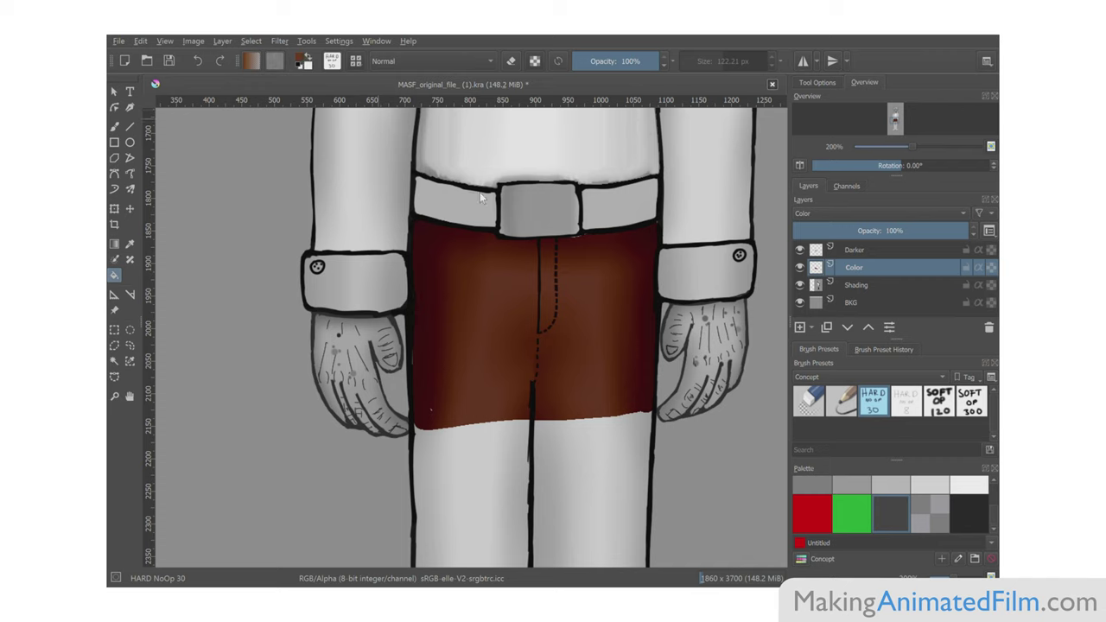
{"action": "left_click", "coordinate": [473, 232], "text": "ctrl"}
{"action": "left_click", "coordinate": [472, 226], "text": "ctrl"}
{"action": "scroll", "coordinate": [747, 430], "scroll_direction": "down", "scroll_amount": 5}
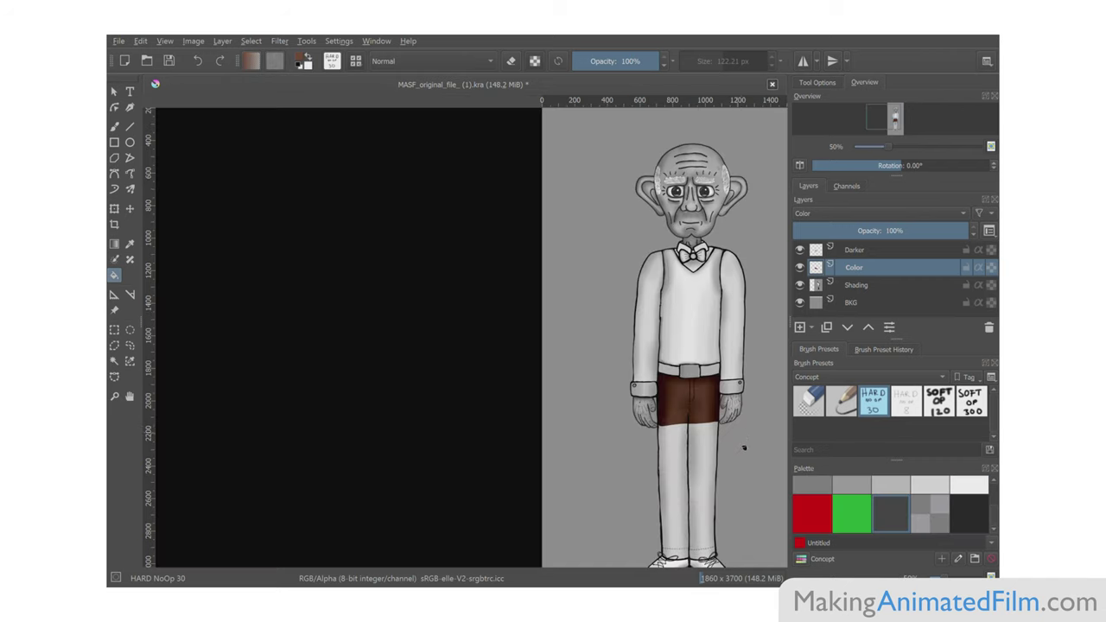
- Save the coloured character file with Ctrl+S
{"action": "key", "text": "ctrl+s"}
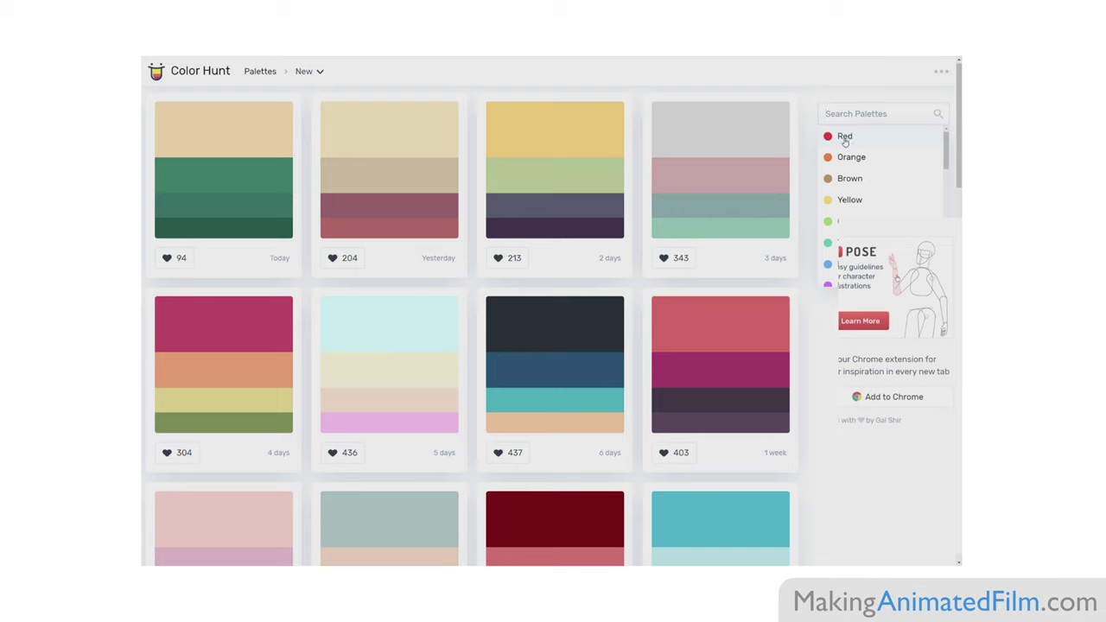
- Filter Color Hunt to Red palettes and scroll through the Red Color Palettes results
{"action": "left_click", "coordinate": [843, 138]}
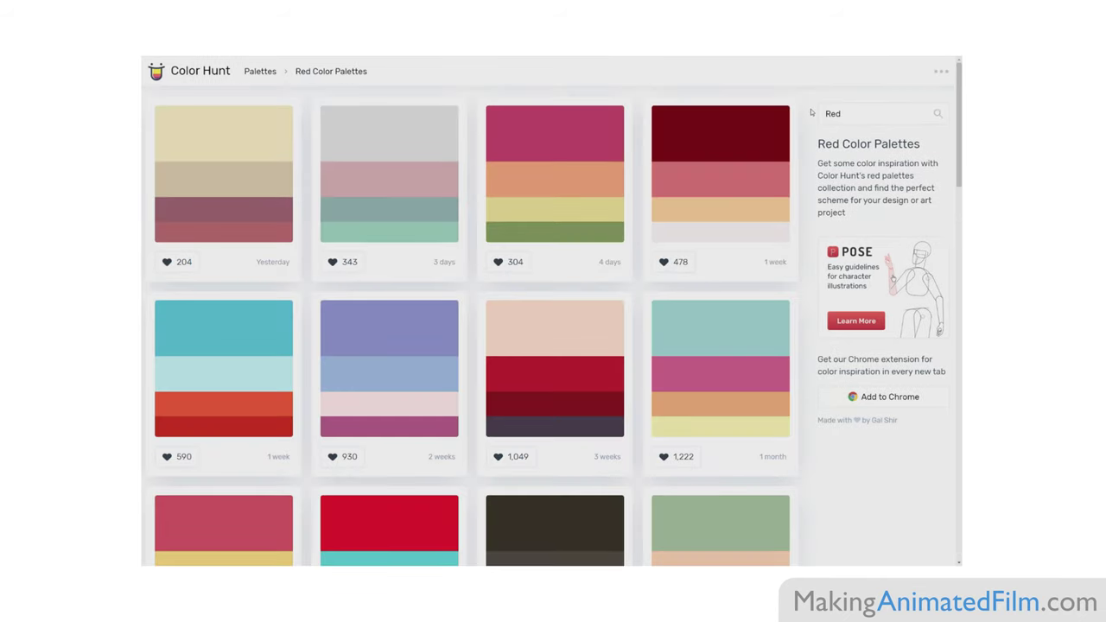
{"action": "scroll", "coordinate": [694, 149], "scroll_direction": "down", "scroll_amount": 6}
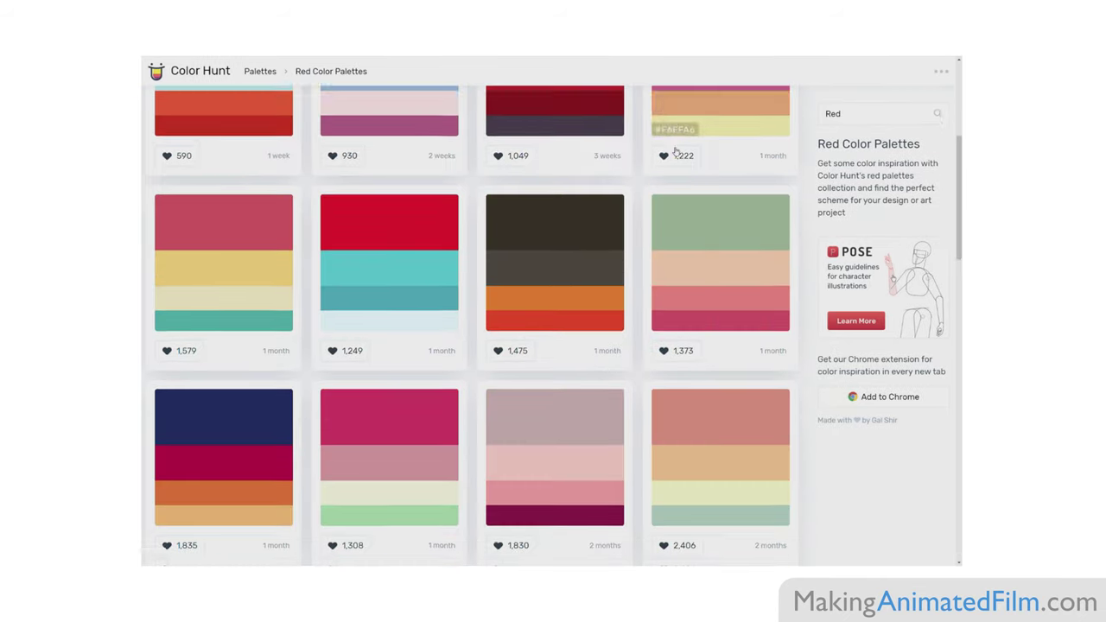
{"action": "scroll", "coordinate": [672, 151], "scroll_direction": "down", "scroll_amount": 15}
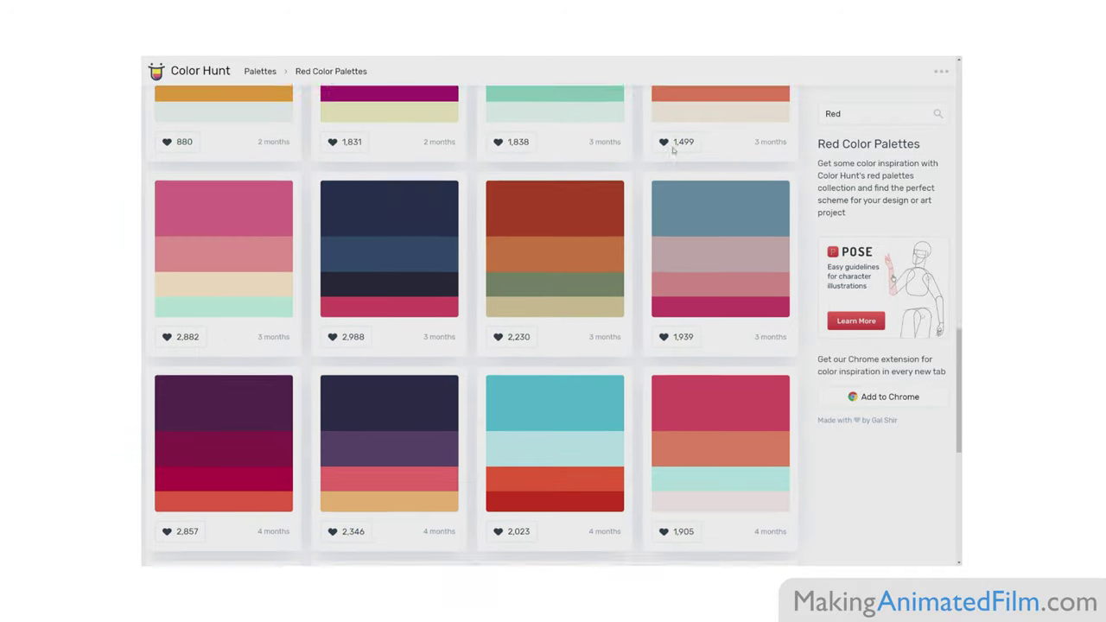
{"action": "scroll", "coordinate": [672, 150], "scroll_direction": "down", "scroll_amount": 15}
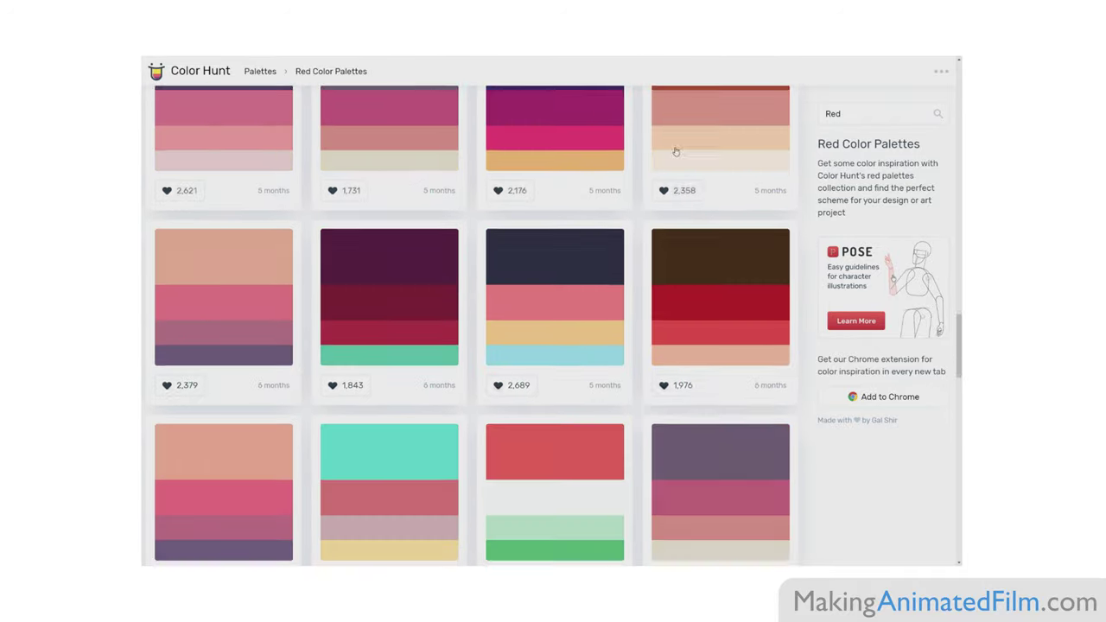
{"action": "scroll", "coordinate": [677, 151], "scroll_direction": "up", "scroll_amount": 20}
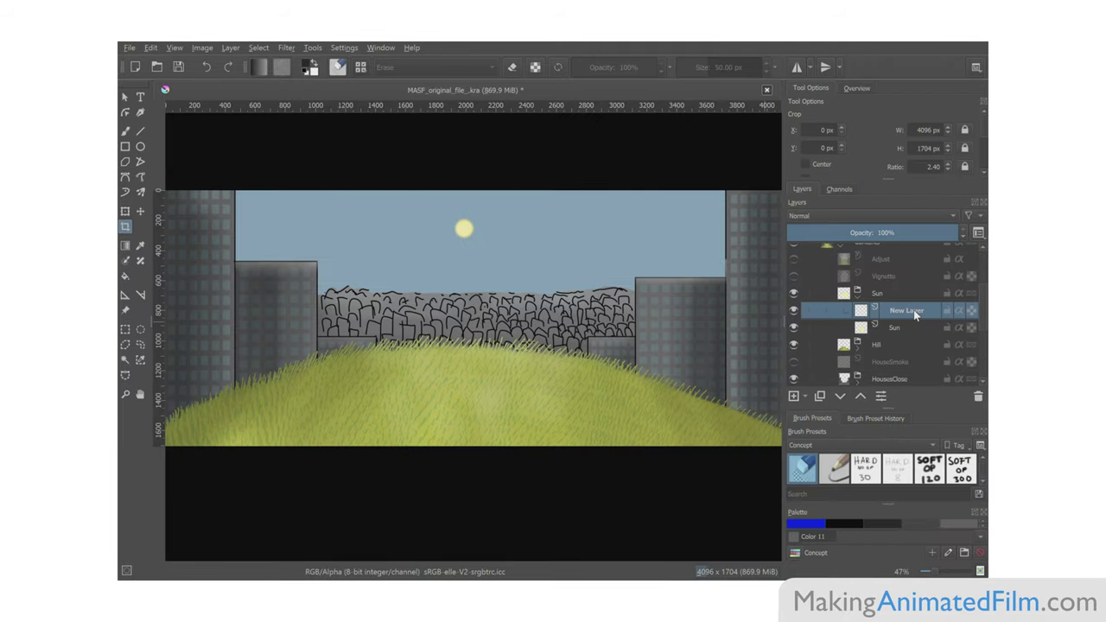
- Name the new layer Streaks and set its opacity to 69%
{"action": "key", "text": "Return"}
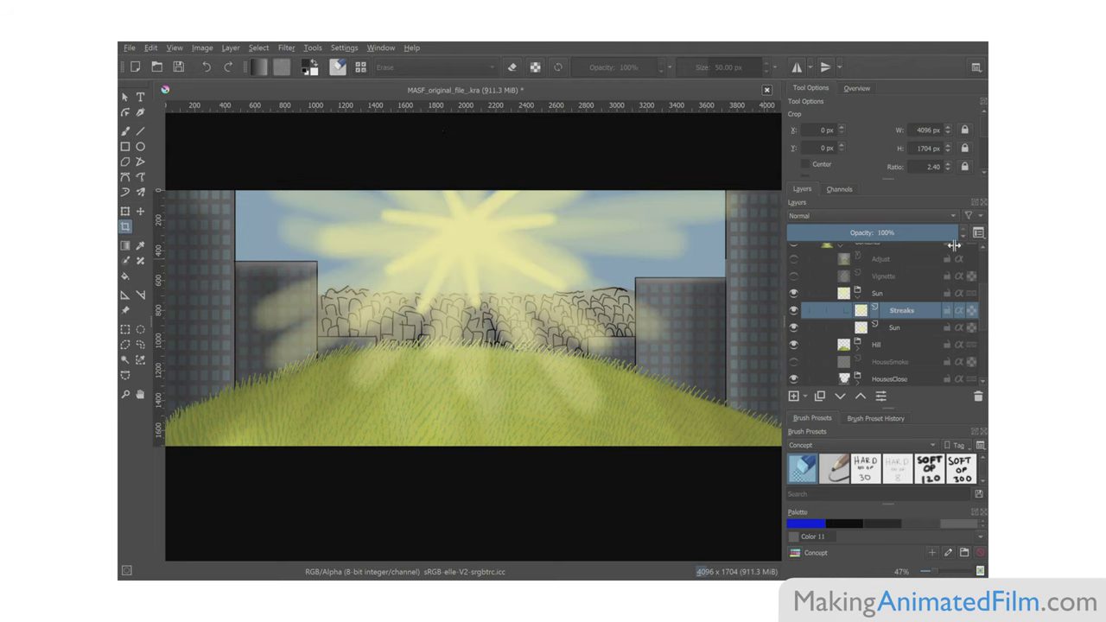
{"action": "mouse_move", "coordinate": [958, 234]}
{"action": "left_mouse_down"}
{"action": "mouse_move", "coordinate": [851, 236]}
{"action": "mouse_move", "coordinate": [881, 234]}
{"action": "left_mouse_up"}
{"action": "left_click", "coordinate": [880, 294]}
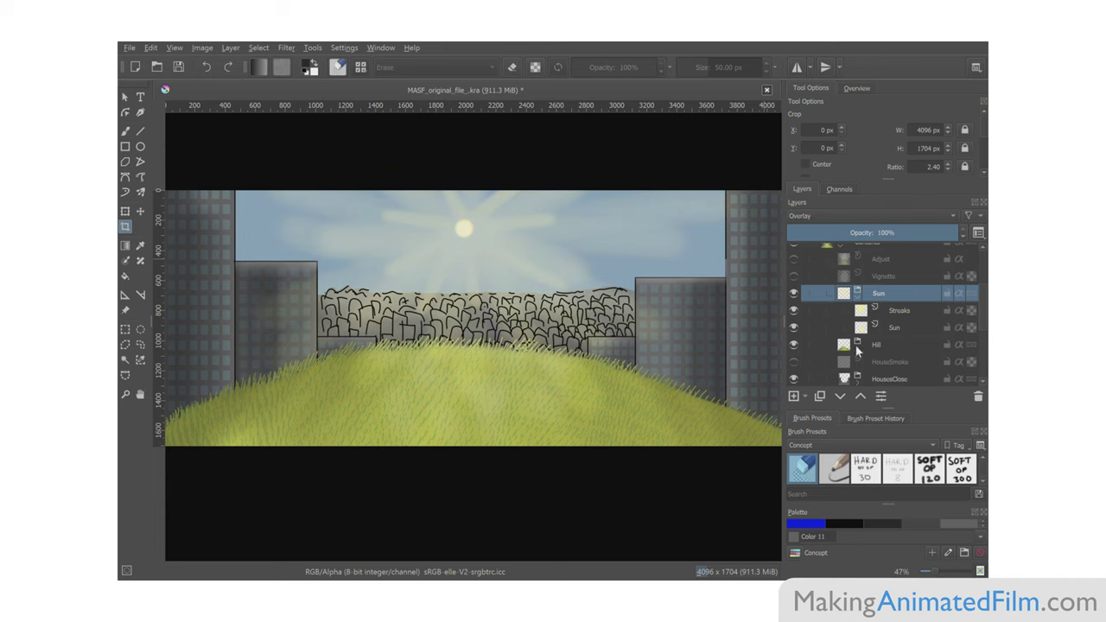
{"action": "left_click", "coordinate": [898, 310]}
{"action": "left_click_drag", "start_coordinate": [882, 235], "coordinate": [904, 235]}
- Show the Blur, Fog and Smoke layers over the crowd, and toggle Adjust off and on to compare
{"action": "scroll", "coordinate": [894, 307], "scroll_direction": "down", "scroll_amount": 5}
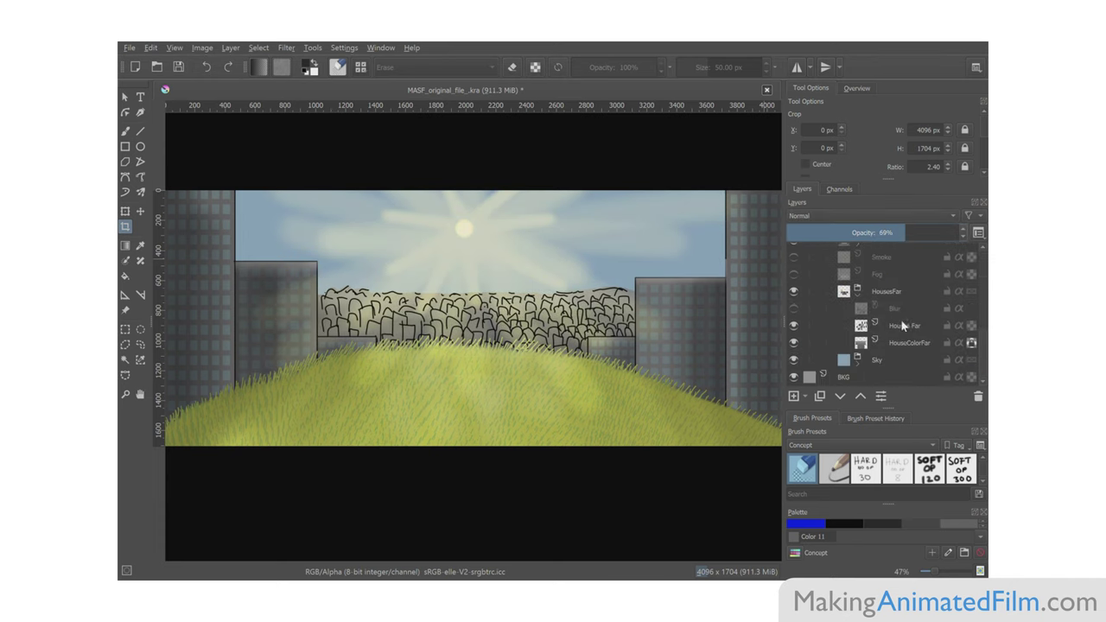
{"action": "left_click", "coordinate": [793, 308]}
{"action": "left_click", "coordinate": [795, 274]}
{"action": "left_click", "coordinate": [794, 259]}
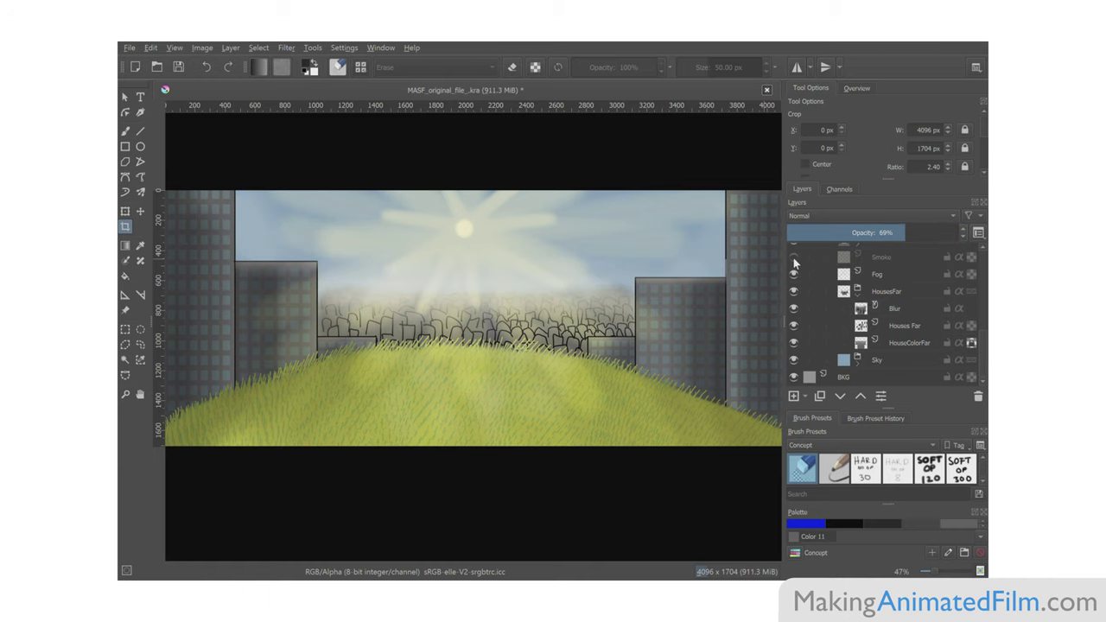
{"action": "scroll", "coordinate": [795, 264], "scroll_direction": "up", "scroll_amount": 2}
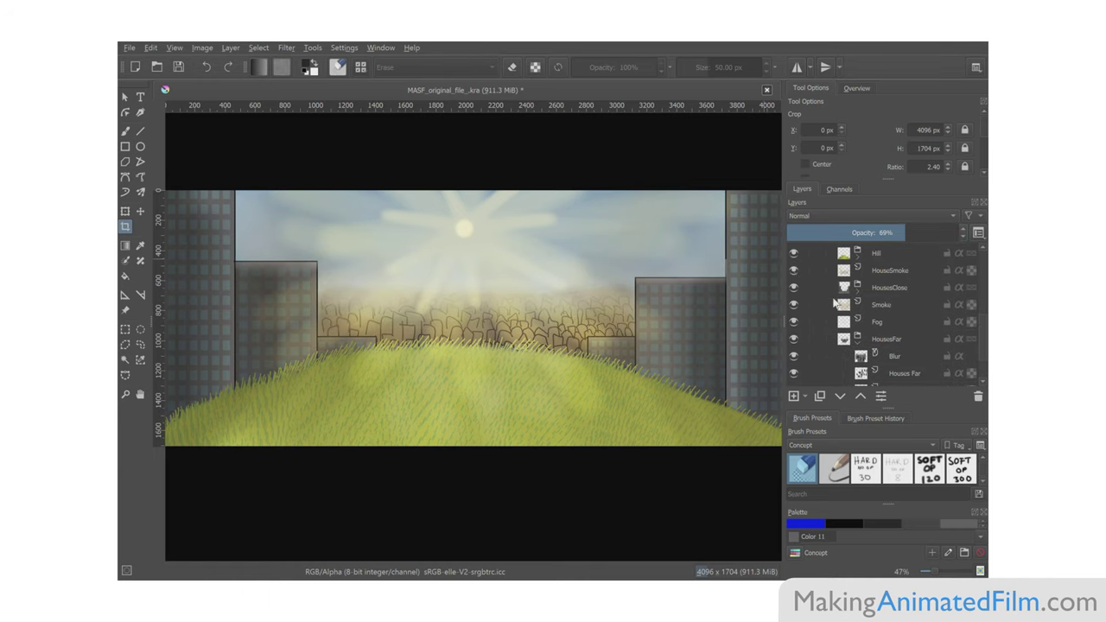
{"action": "scroll", "coordinate": [795, 293], "scroll_direction": "up", "scroll_amount": 3}
{"action": "left_click", "coordinate": [794, 310]}
{"action": "left_click", "coordinate": [794, 310]}
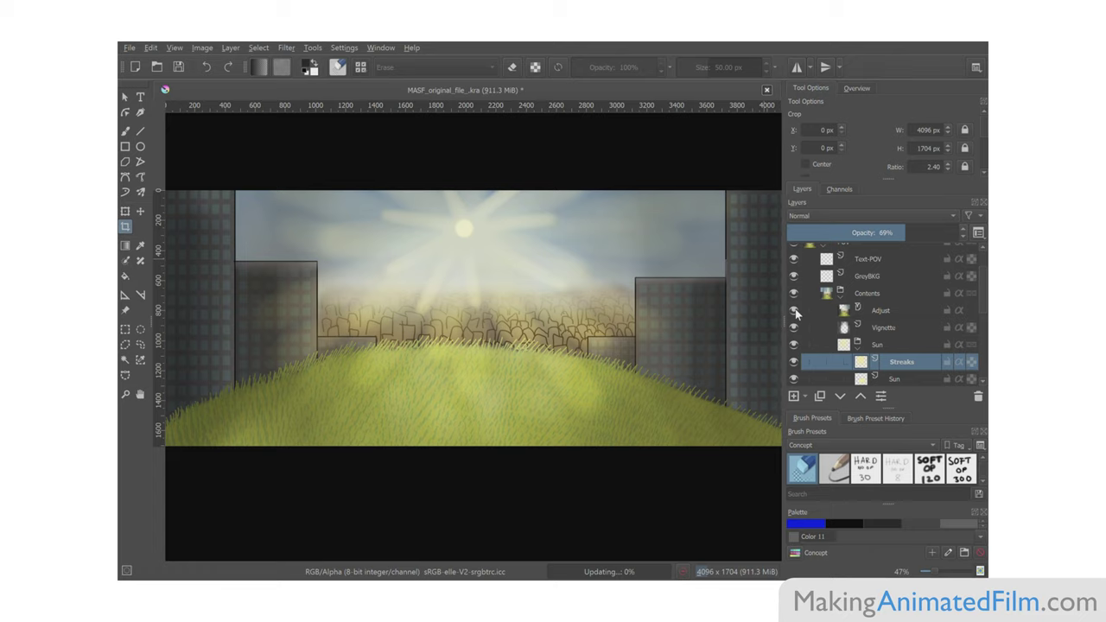